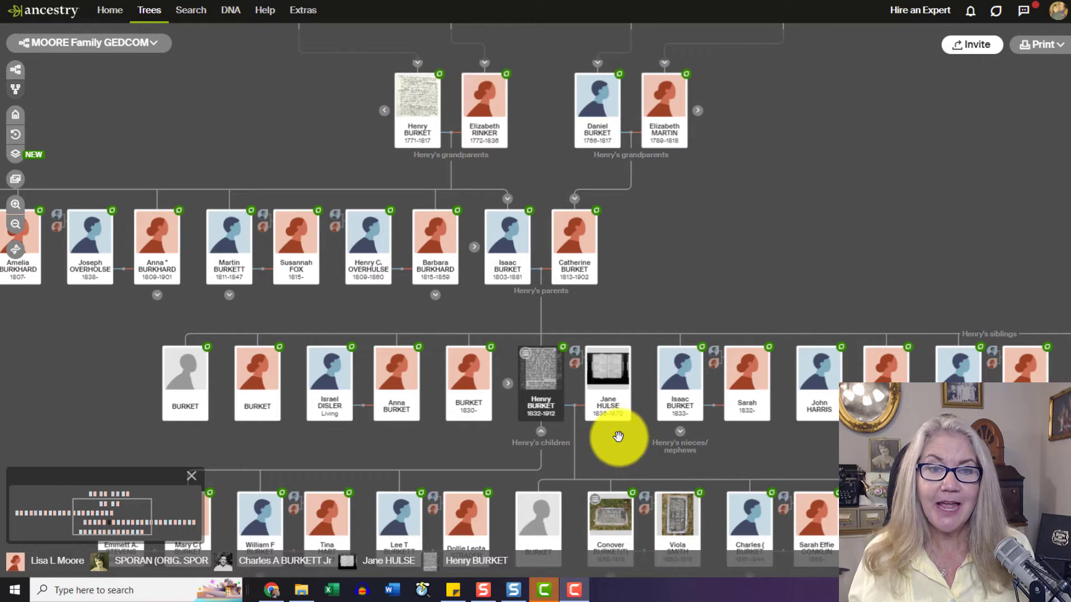
Open the hints for the focus person's paternal grandmother in the MOORE Family GEDCOM tree
drag(686, 238, 691, 341)
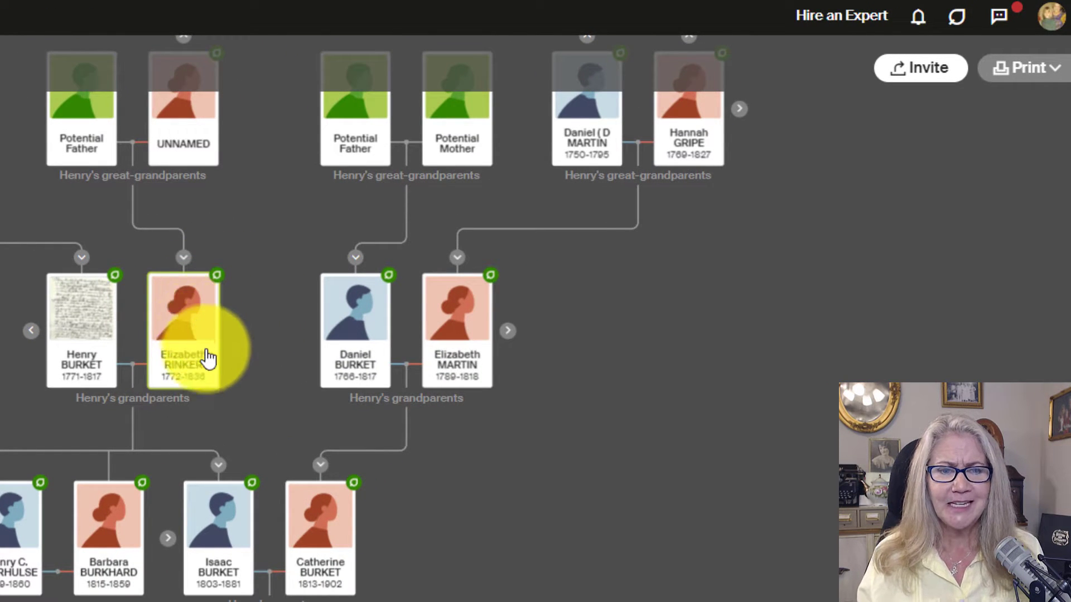
click(191, 330)
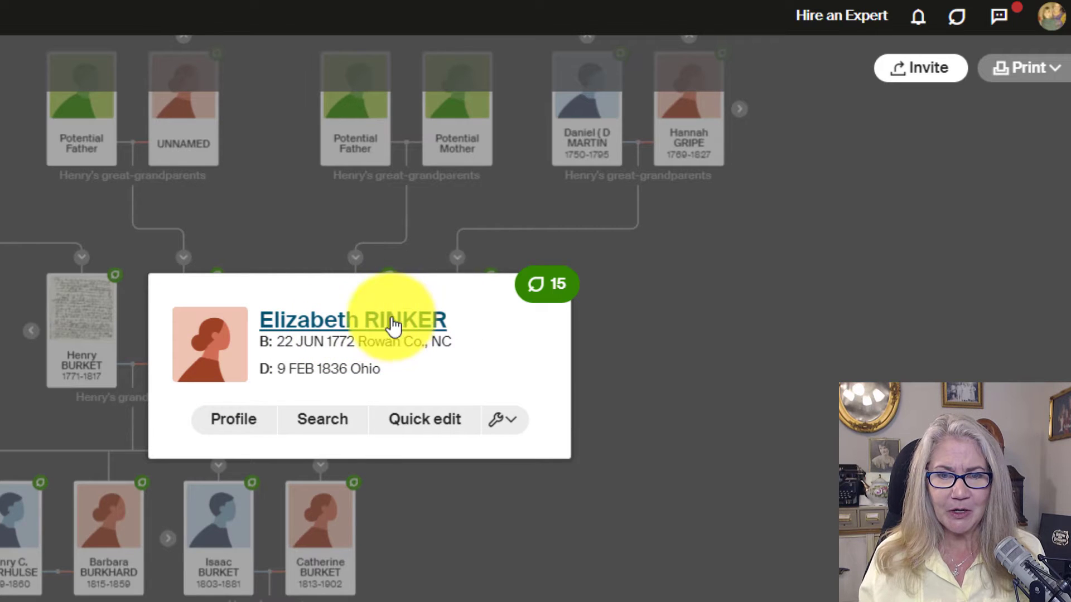
click(545, 290)
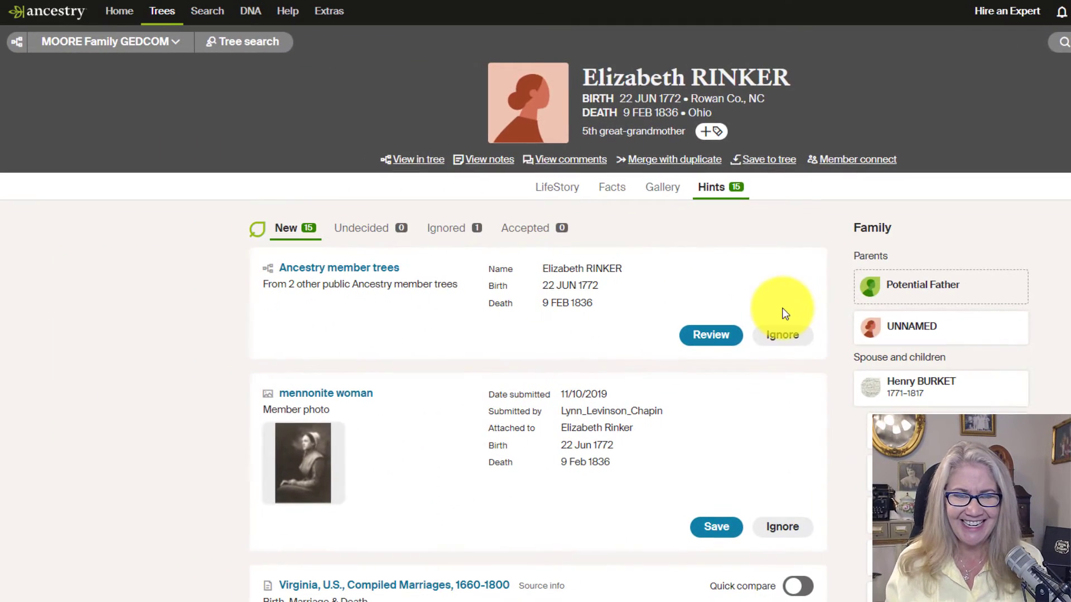
Review the Geneanet Community Trees Index hint and turn on the comparison of record details with tree details
scroll(535, 301, down, 2)
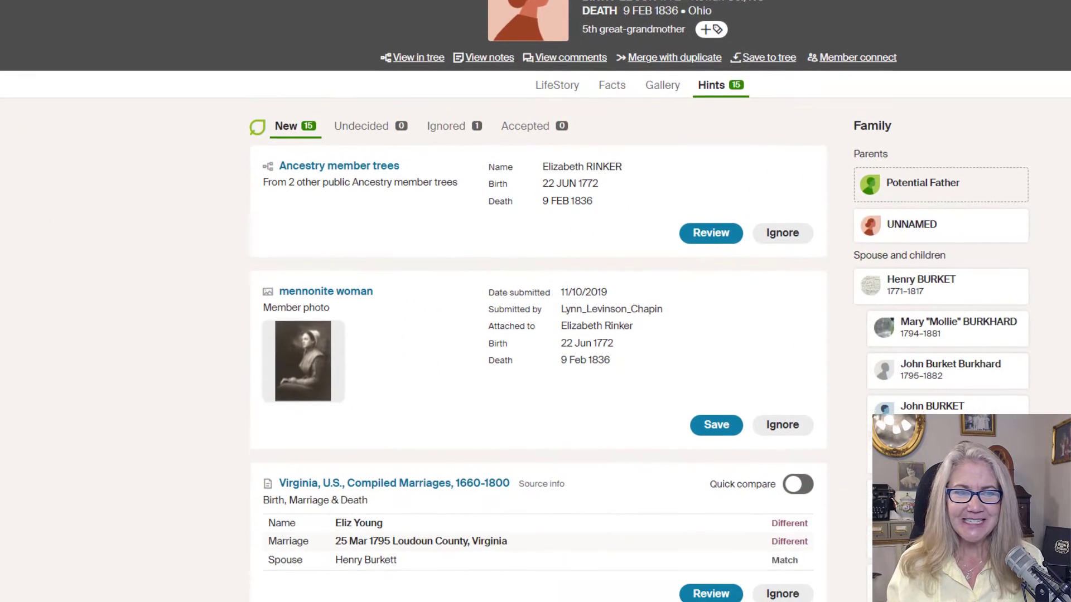
scroll(535, 301, down, 1)
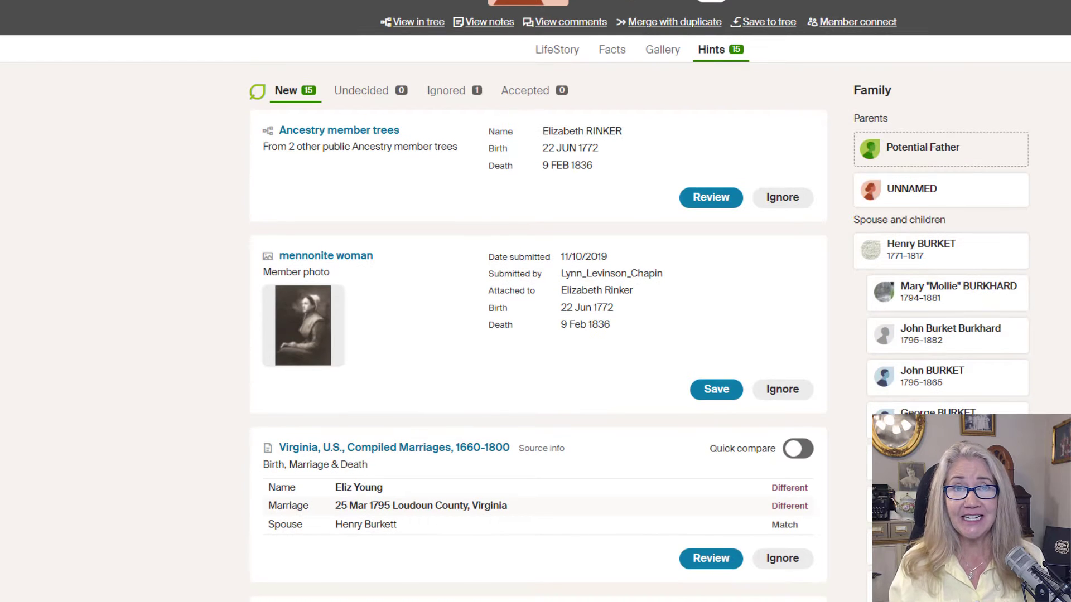
scroll(535, 301, down, 1)
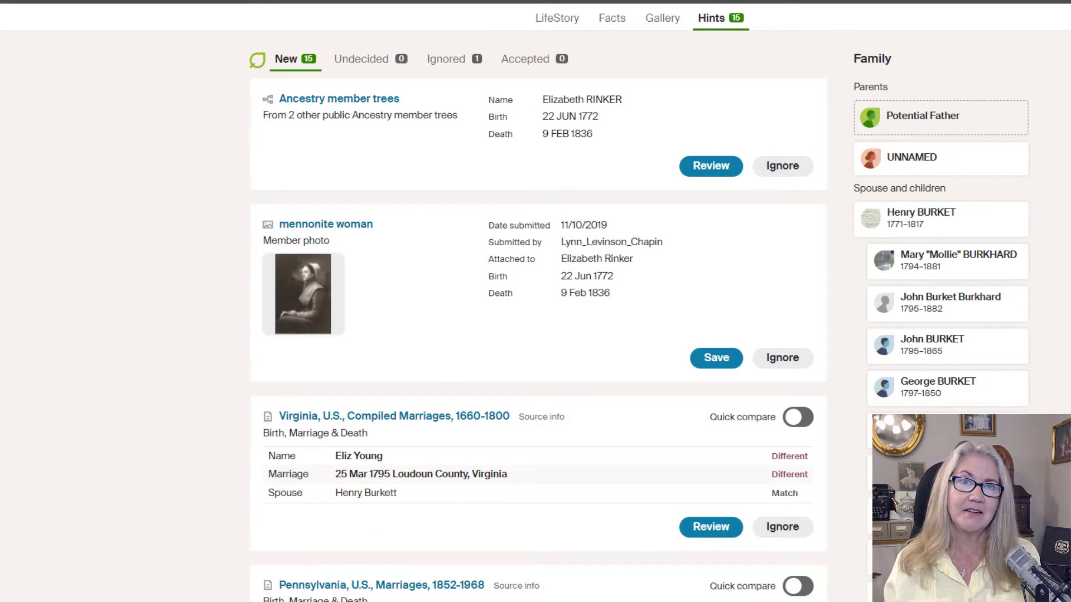
scroll(535, 301, up, 1)
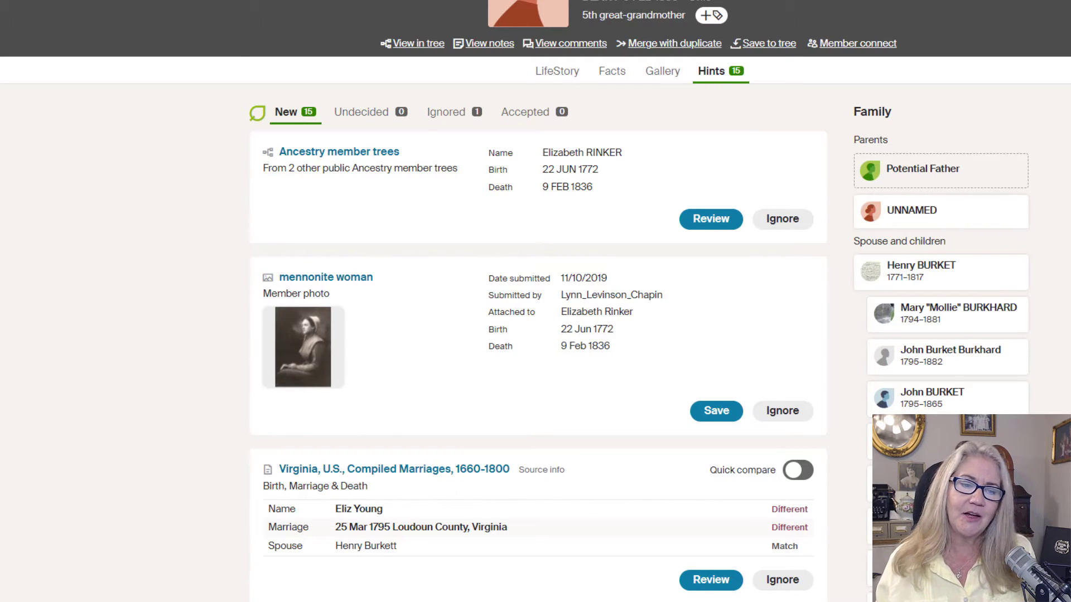
scroll(937, 160, down, 7)
scroll(797, 261, down, 6)
scroll(798, 260, down, 6)
scroll(797, 260, down, 3)
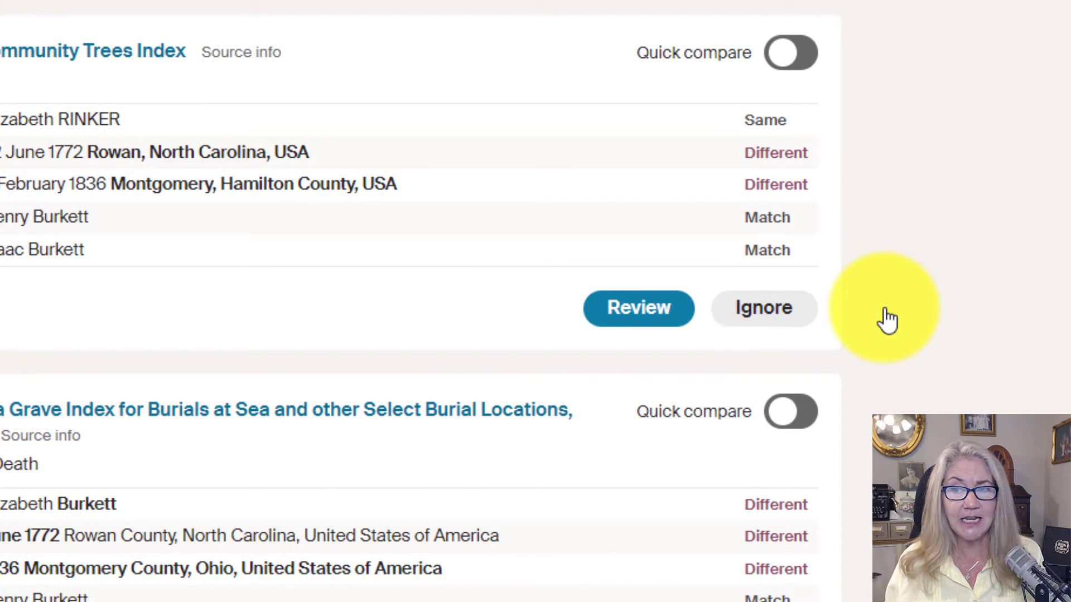
click(638, 308)
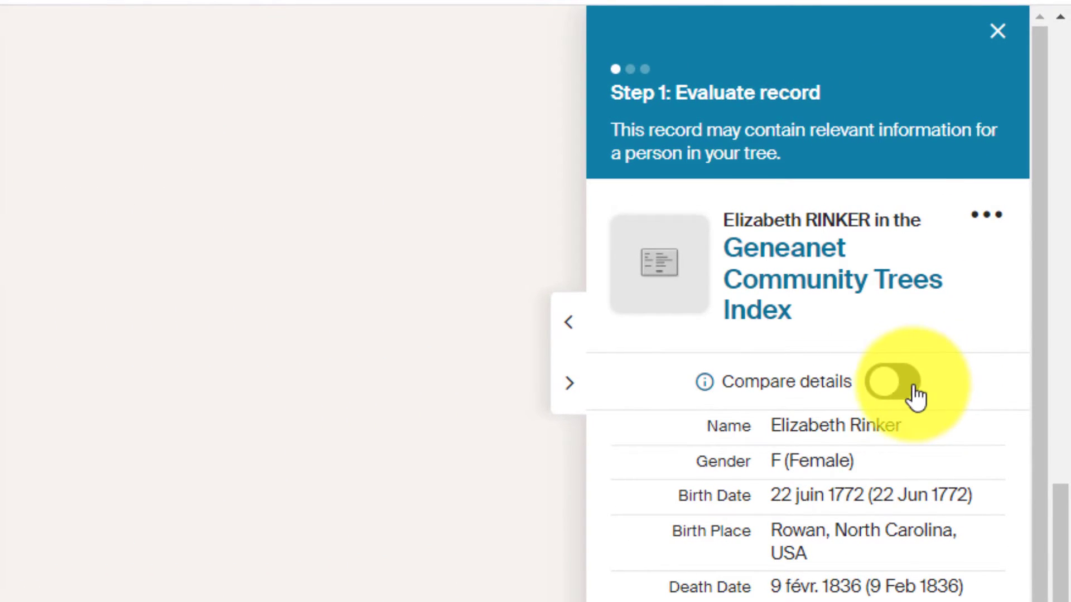
scroll(918, 397, down, 8)
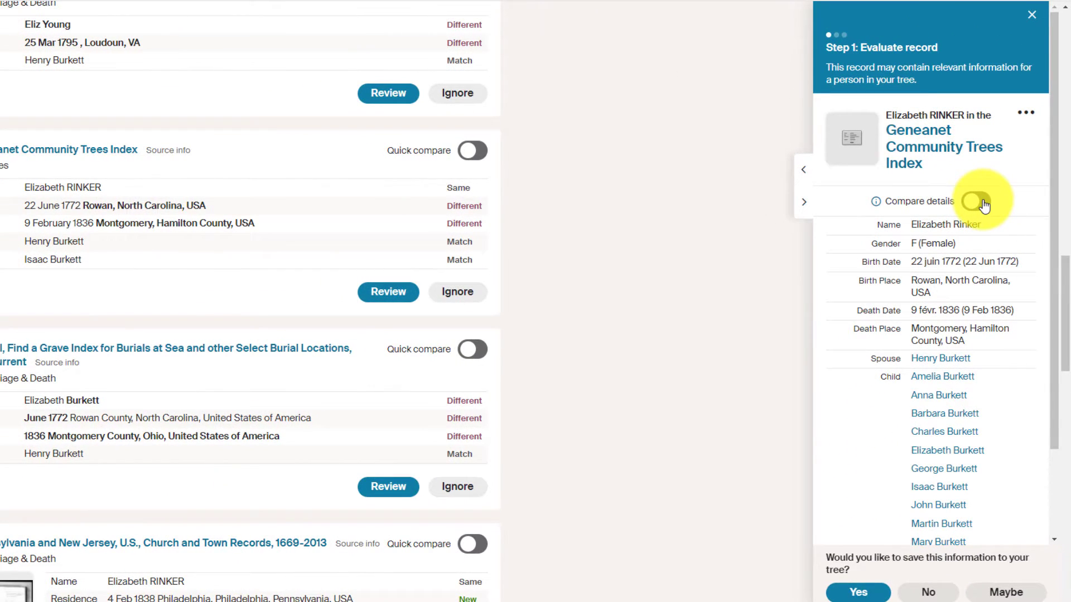
click(984, 206)
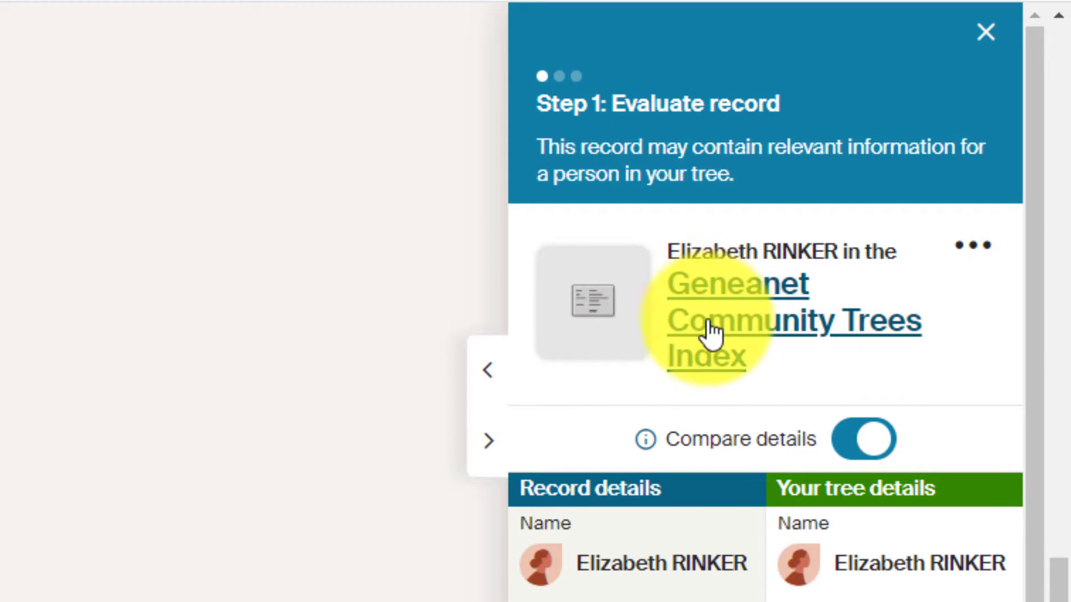
Open the full Geneanet Community Trees Index record in a new browser tab and look through its details
right_click(777, 325)
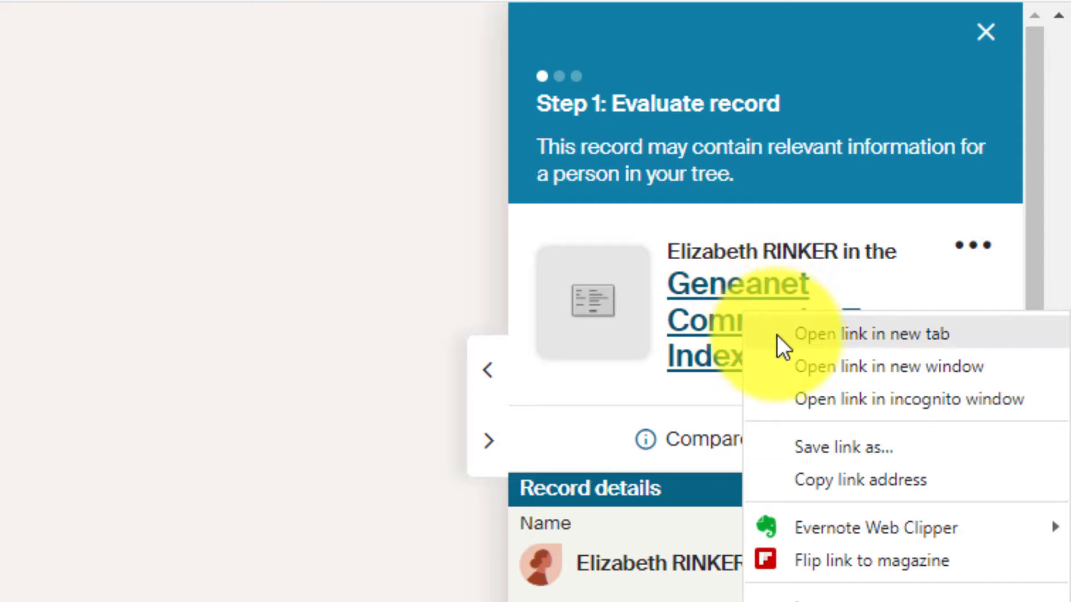
click(777, 336)
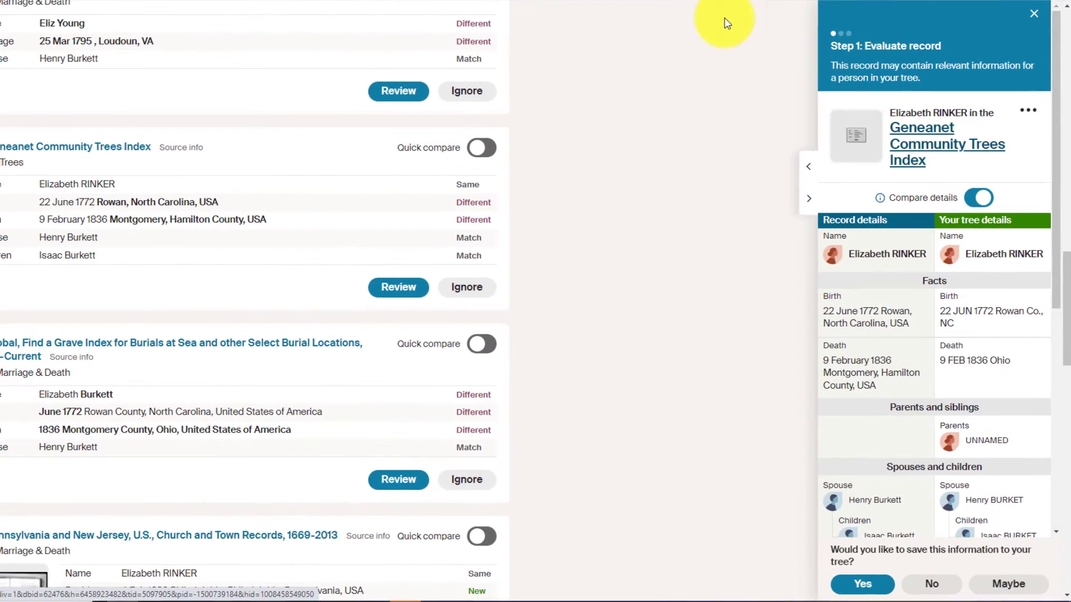
click(691, 1)
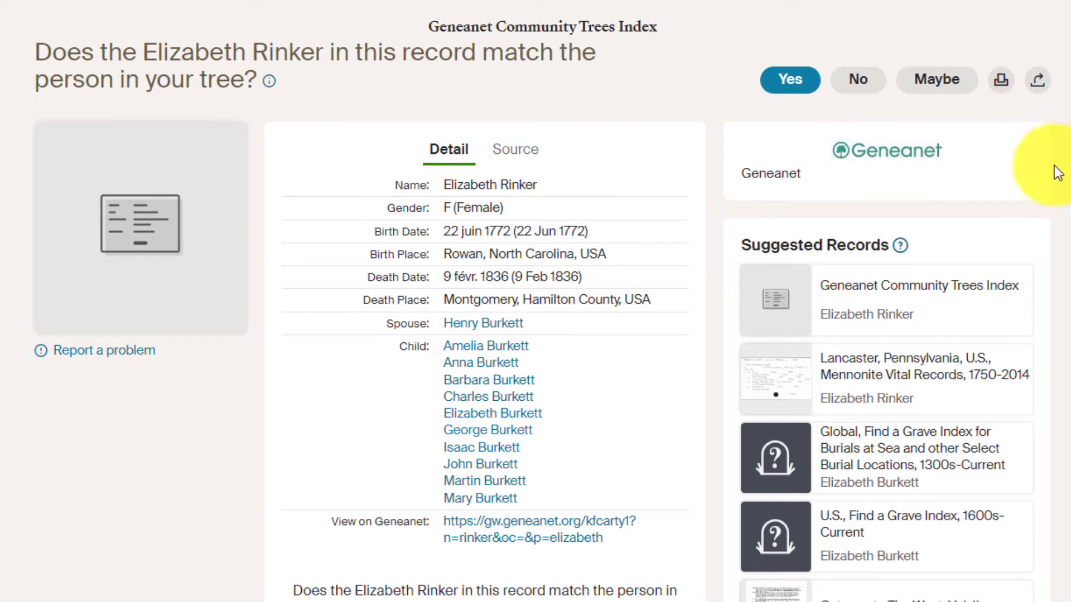
scroll(535, 301, down, 1)
scroll(536, 301, down, 15)
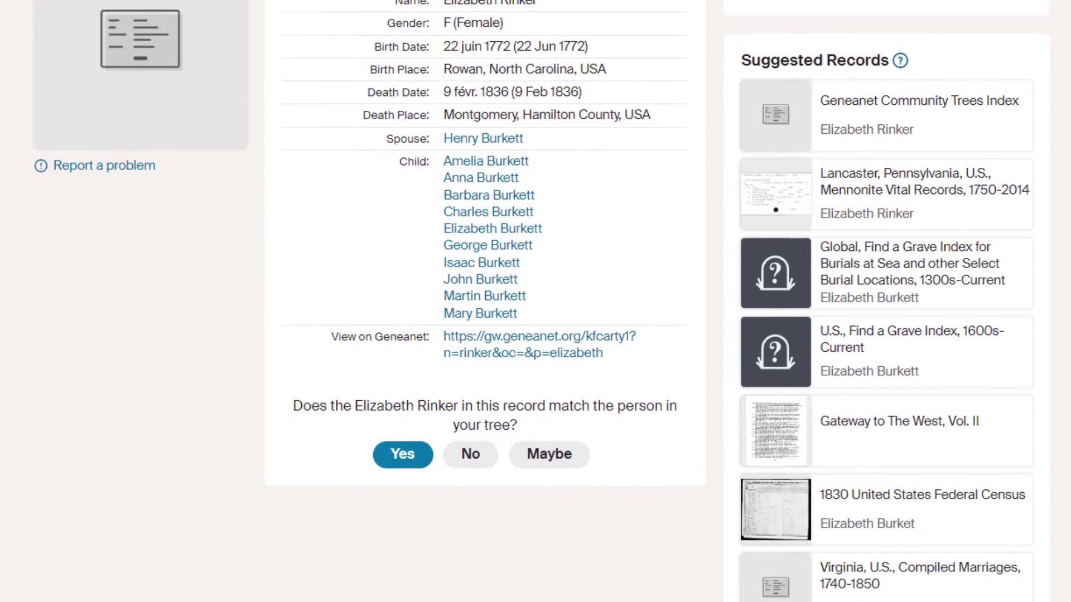
scroll(535, 301, up, 15)
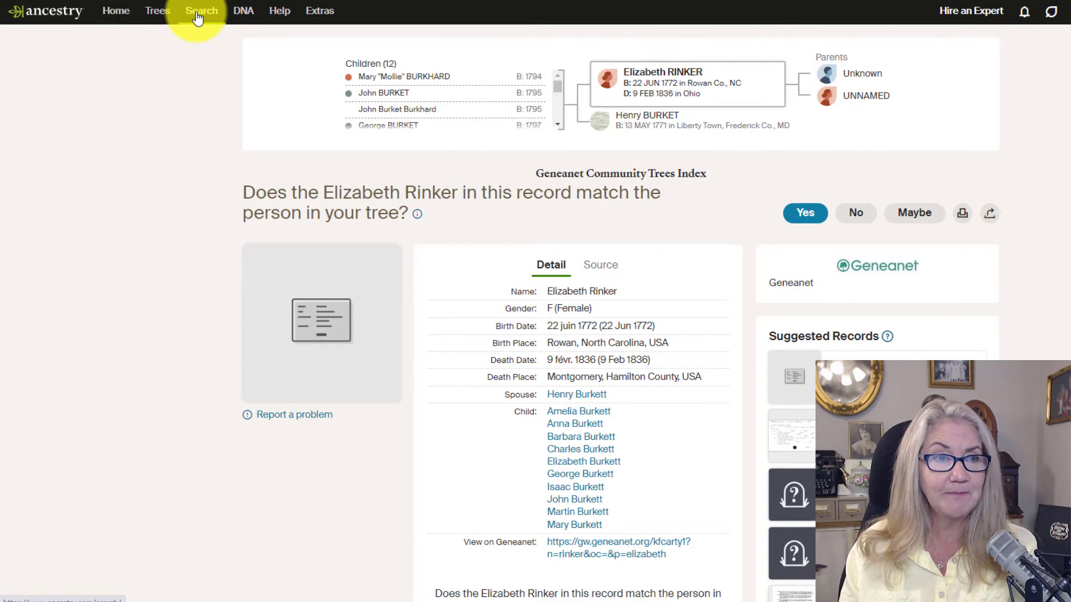
Open the Card Catalog in a new browser tab and switch to it
click(197, 17)
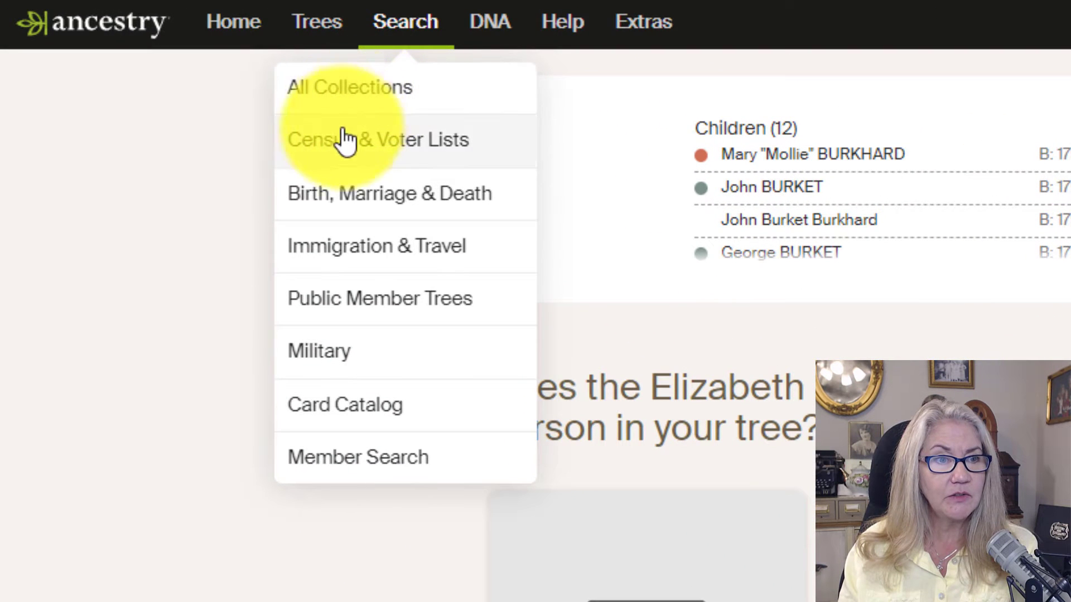
right_click(356, 407)
click(424, 423)
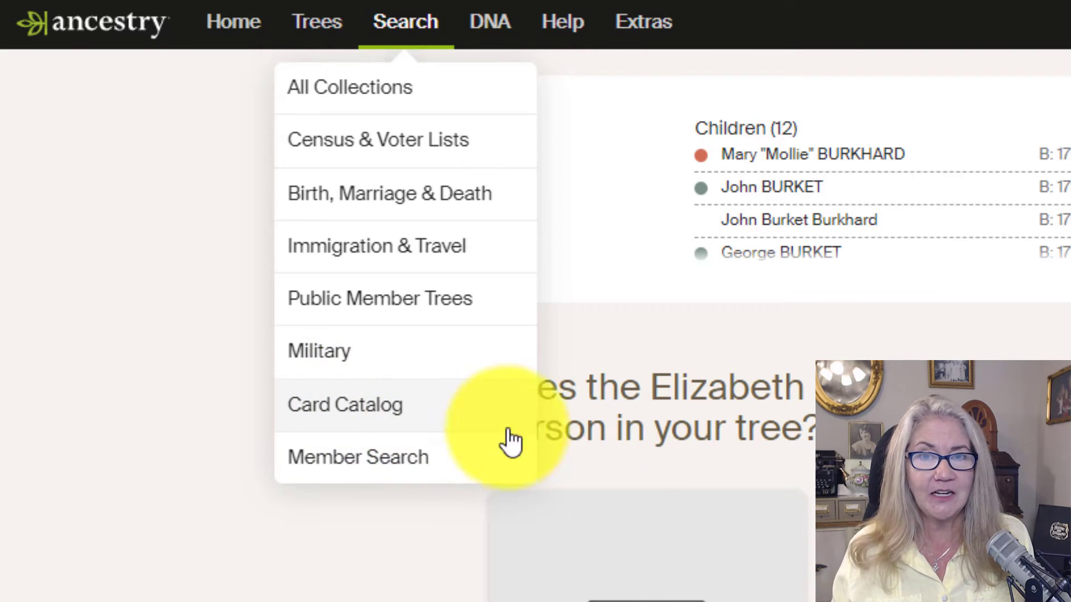
key(ctrl+Tab)
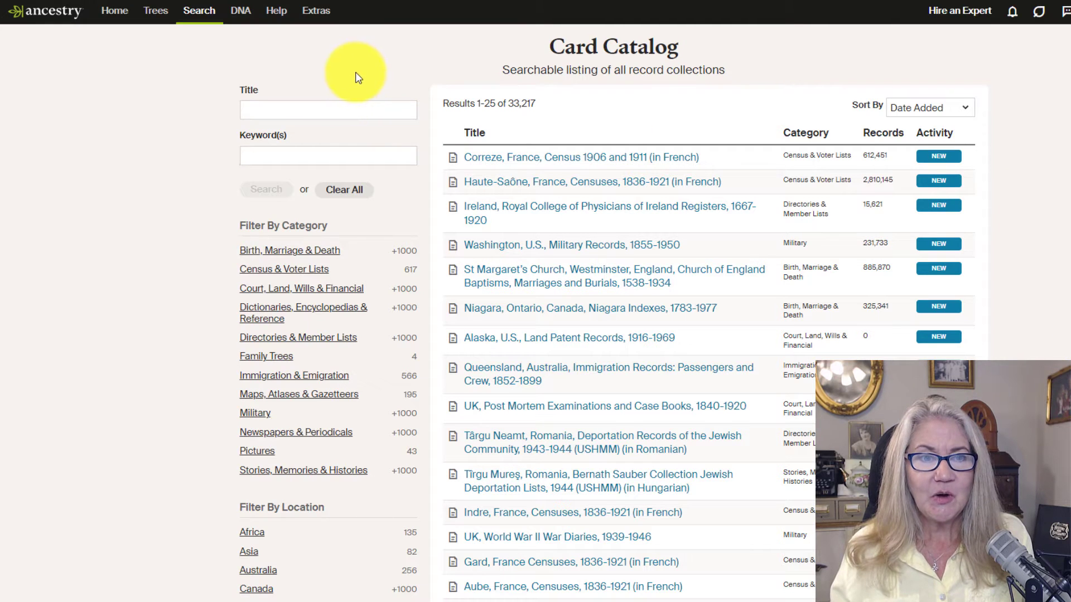
Search the Card Catalog for collections with the title Geneanet
click(281, 102)
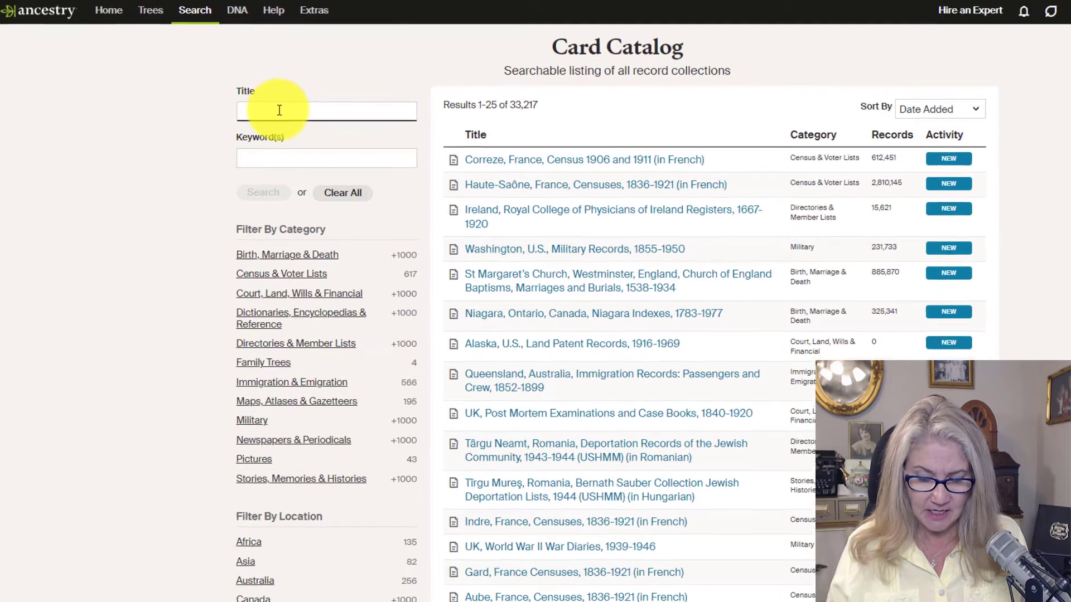
text(Genea)
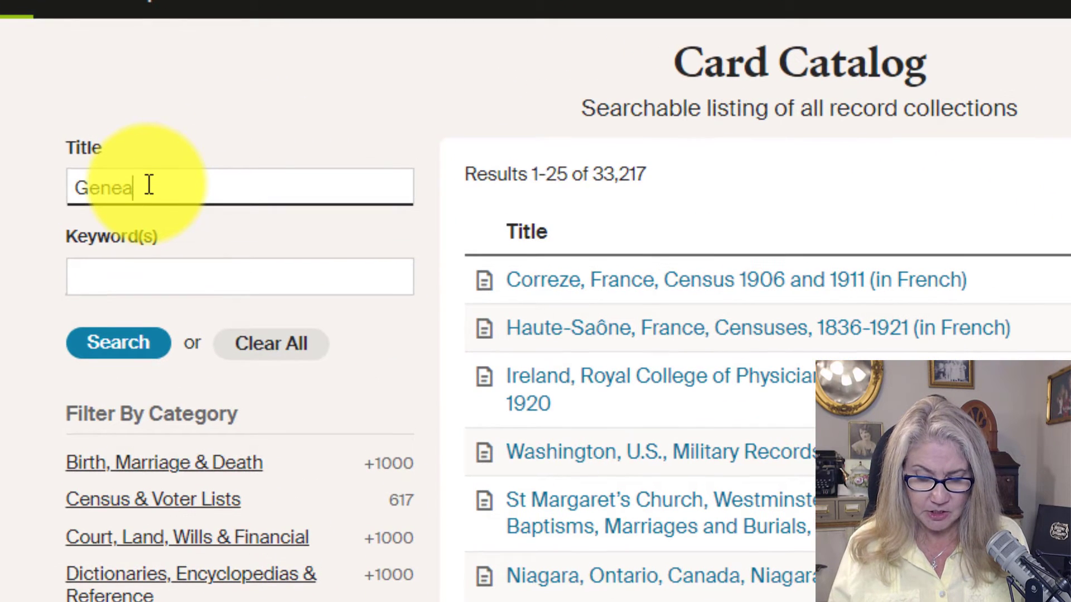
text(net)
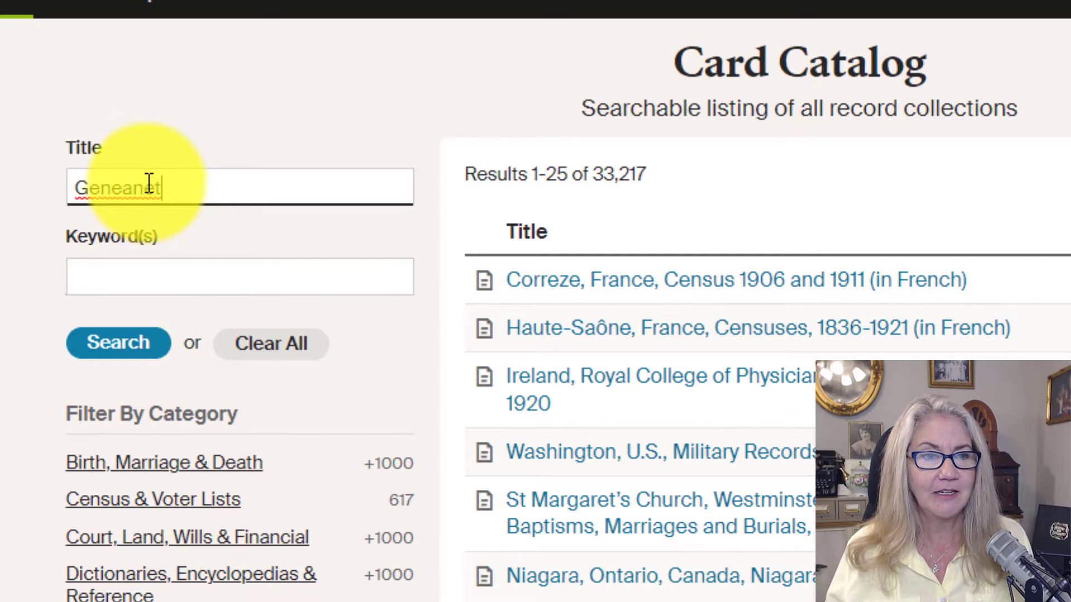
click(123, 351)
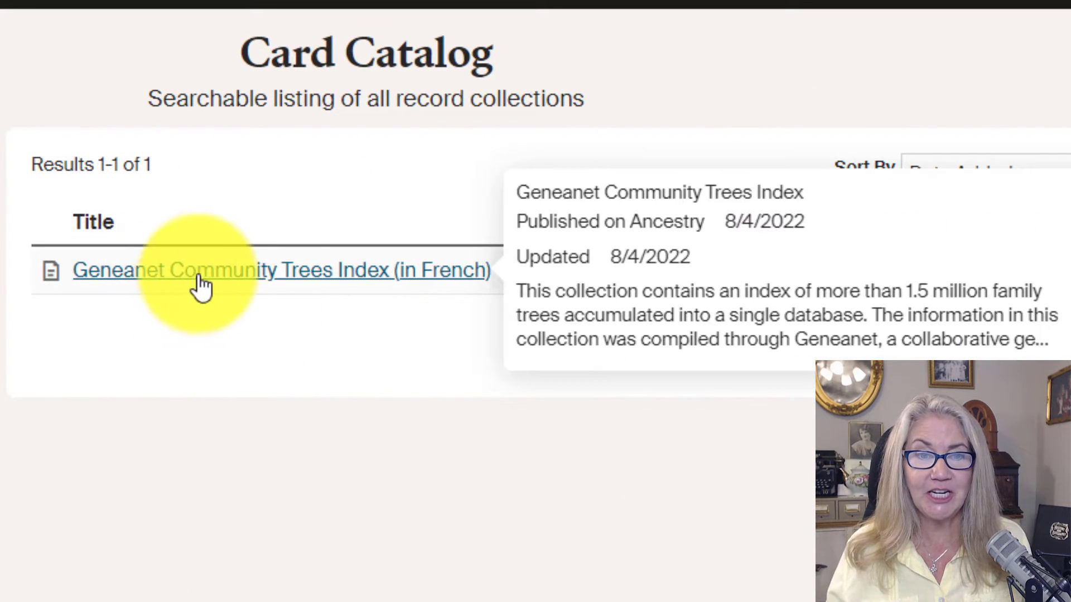
Open the Geneanet Community Trees Index (in French) collection from the catalog results
mouse_move(429, 293)
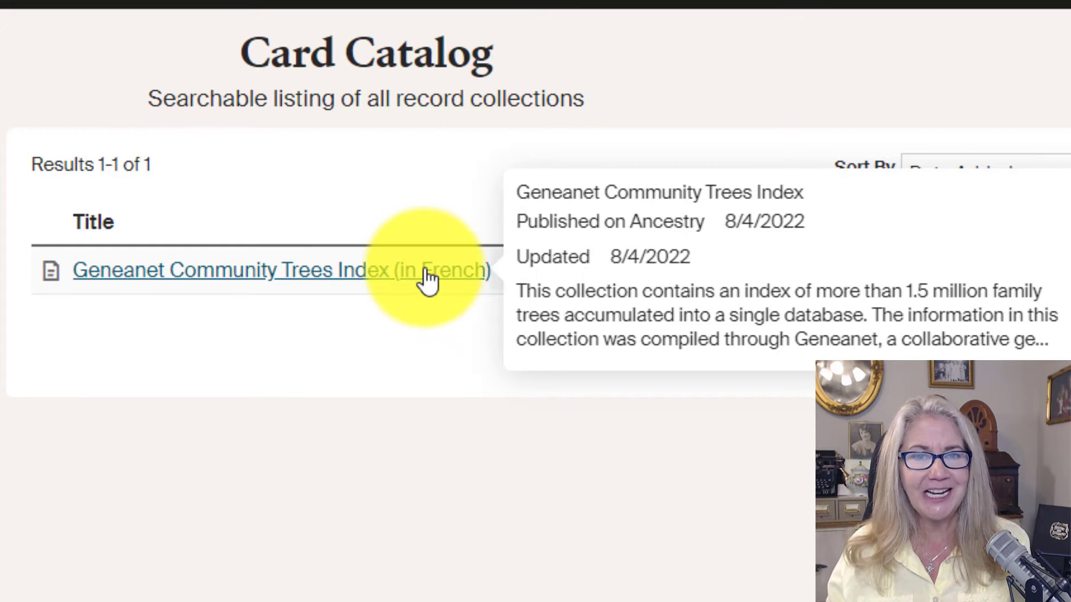
click(428, 282)
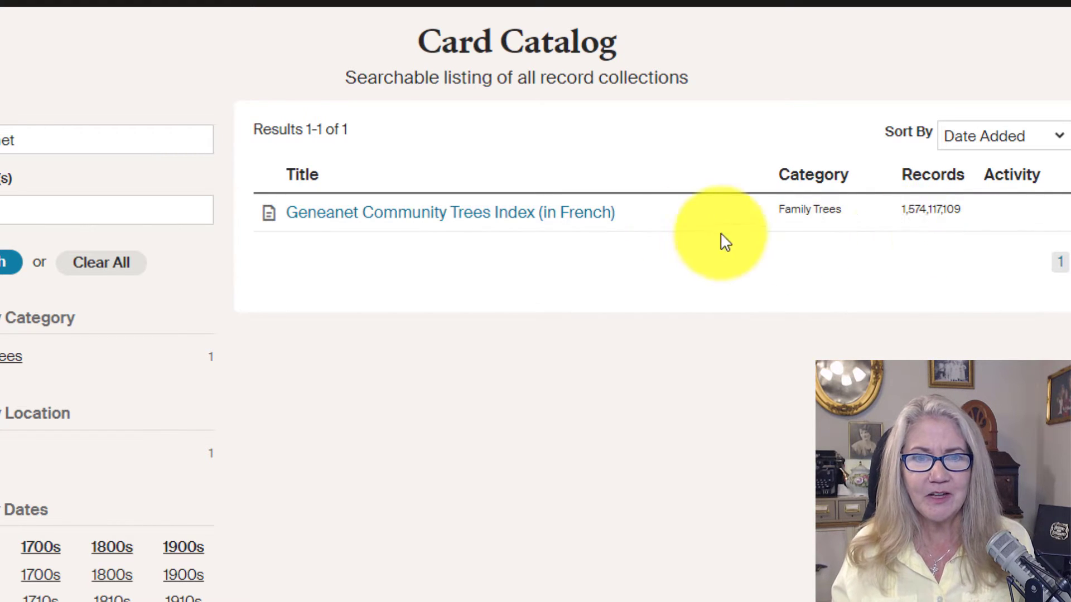
mouse_move(501, 223)
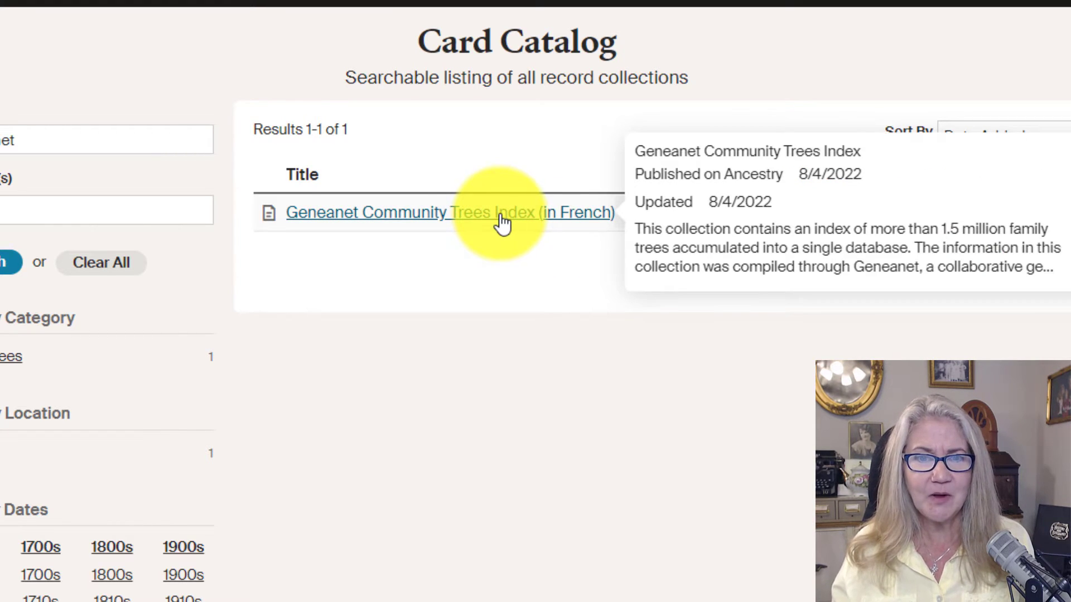
click(501, 220)
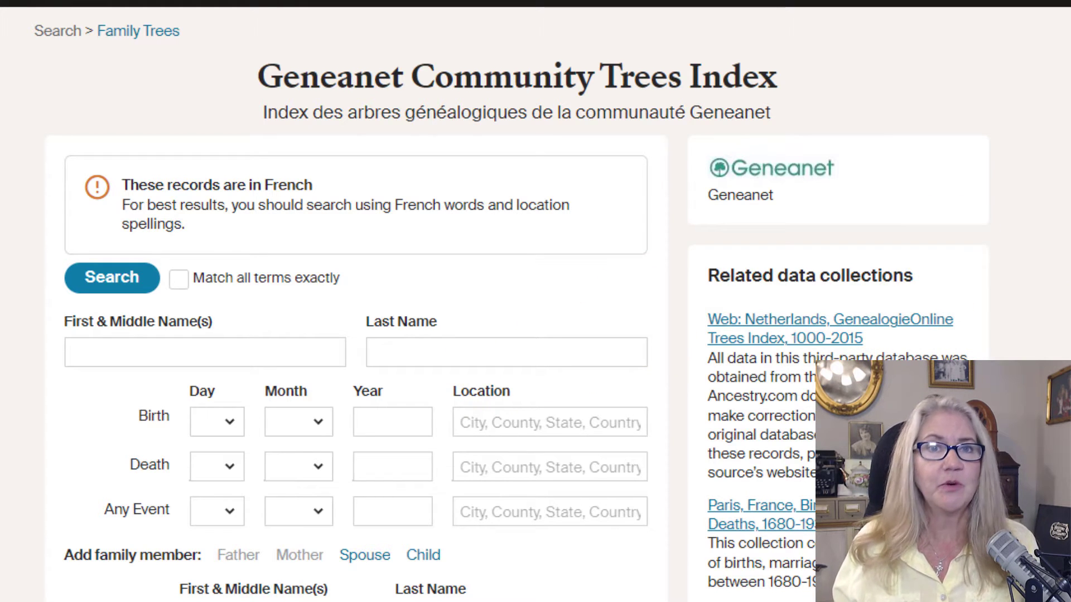
Read the collection's description, open the About Geneanet page linked in its bibliography and accept all cookies
scroll(357, 301, down, 8)
scroll(356, 301, down, 6)
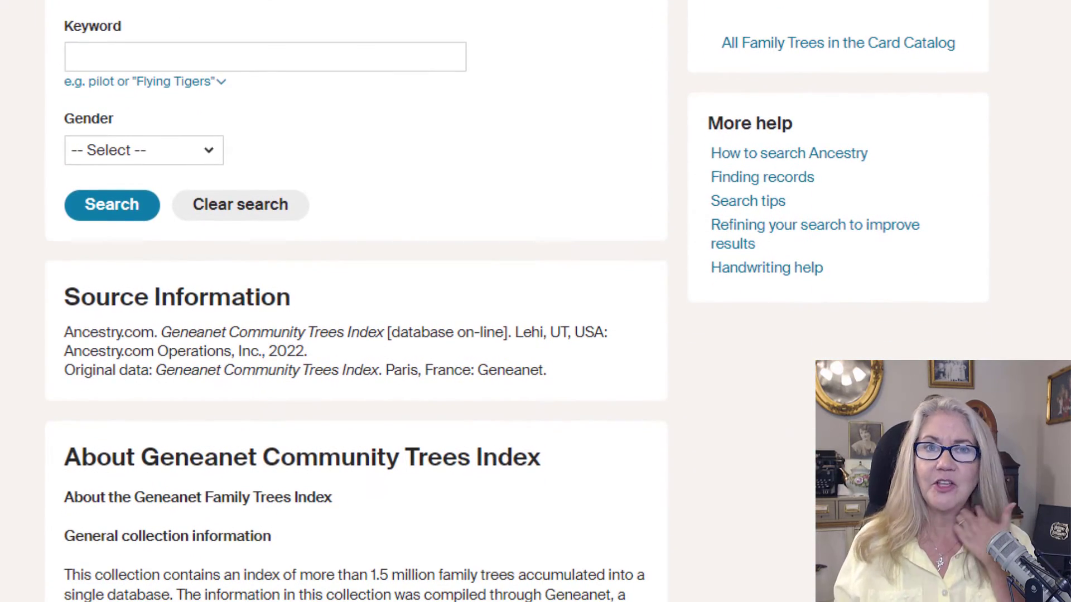
scroll(357, 301, down, 4)
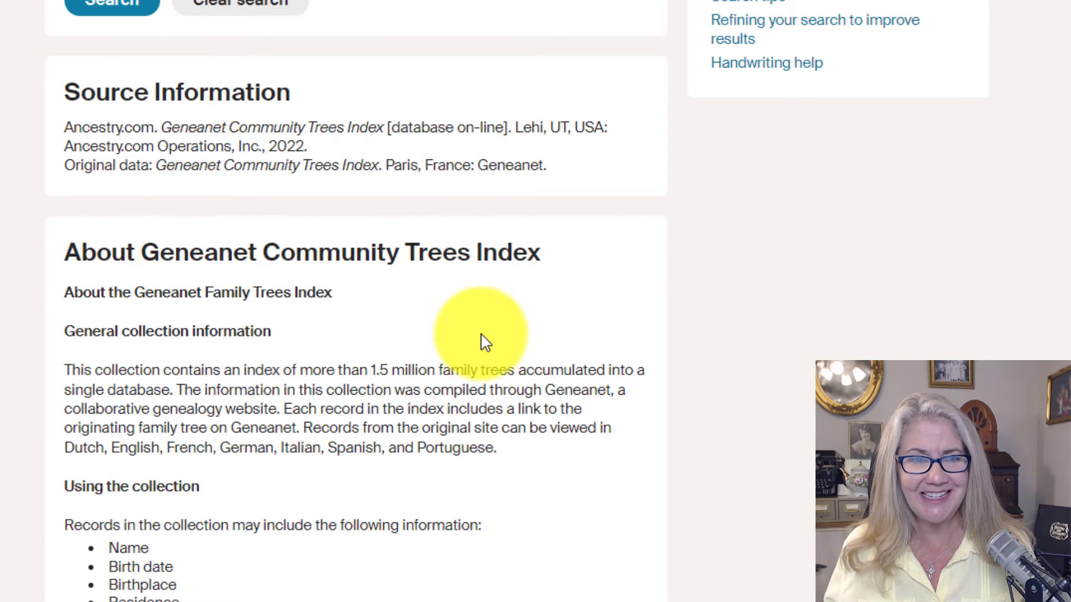
scroll(483, 339, down, 4)
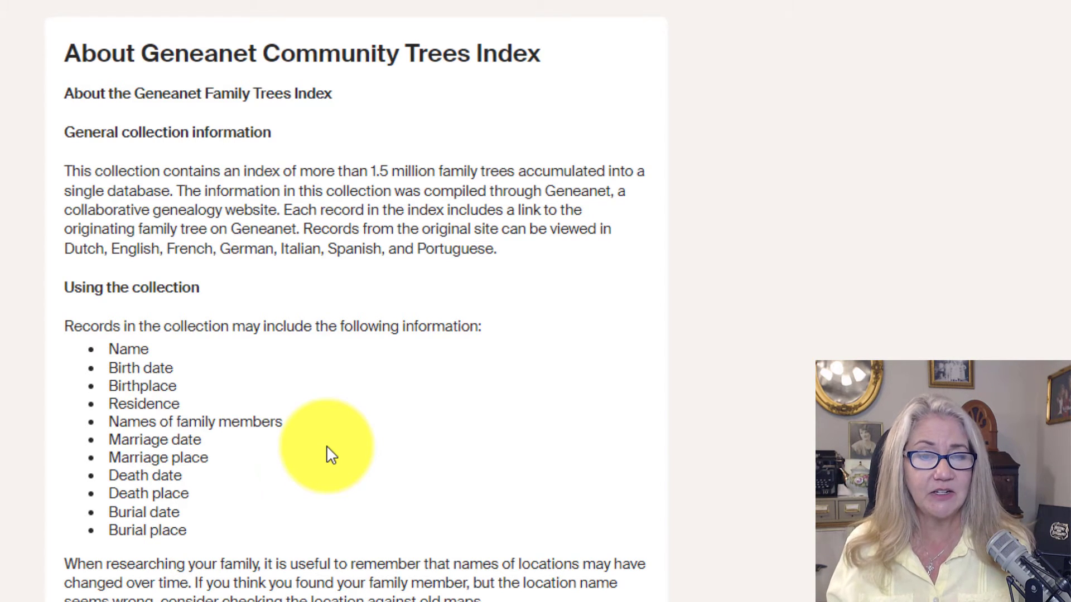
scroll(327, 446, down, 5)
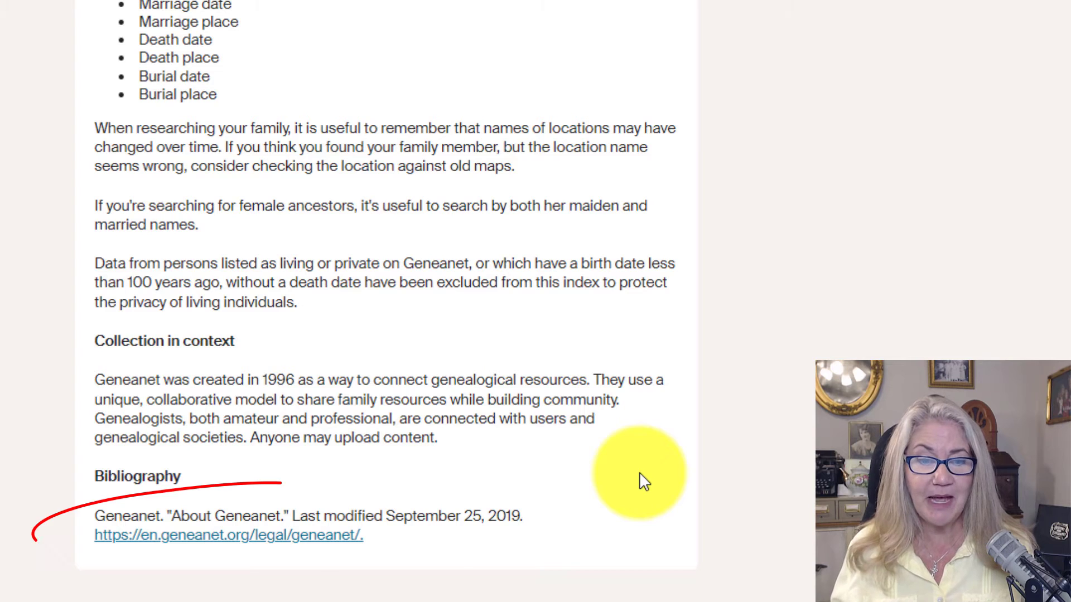
right_click(313, 549)
click(401, 334)
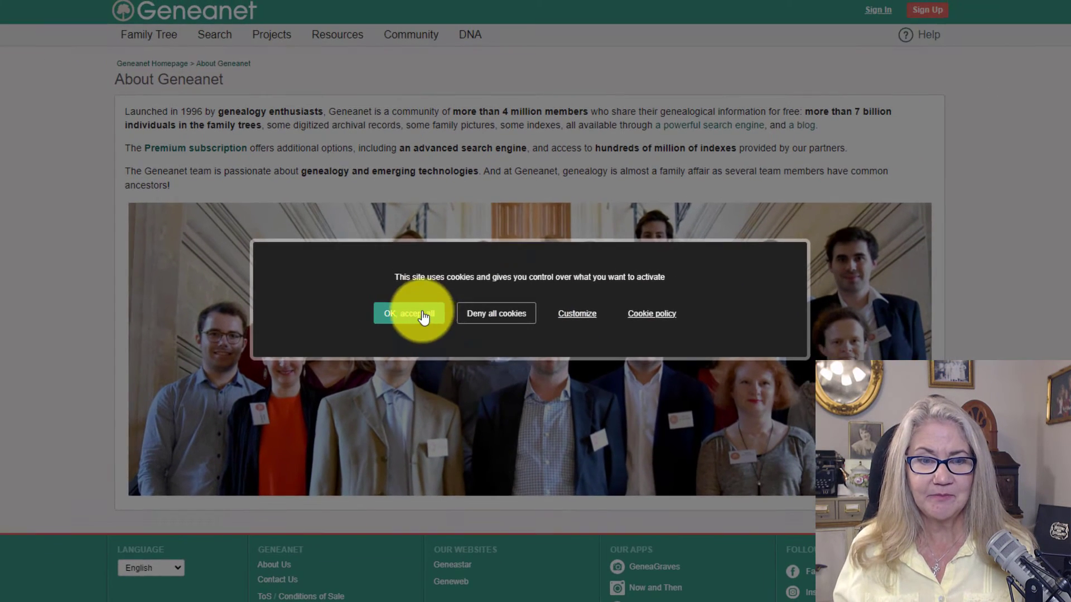
click(423, 317)
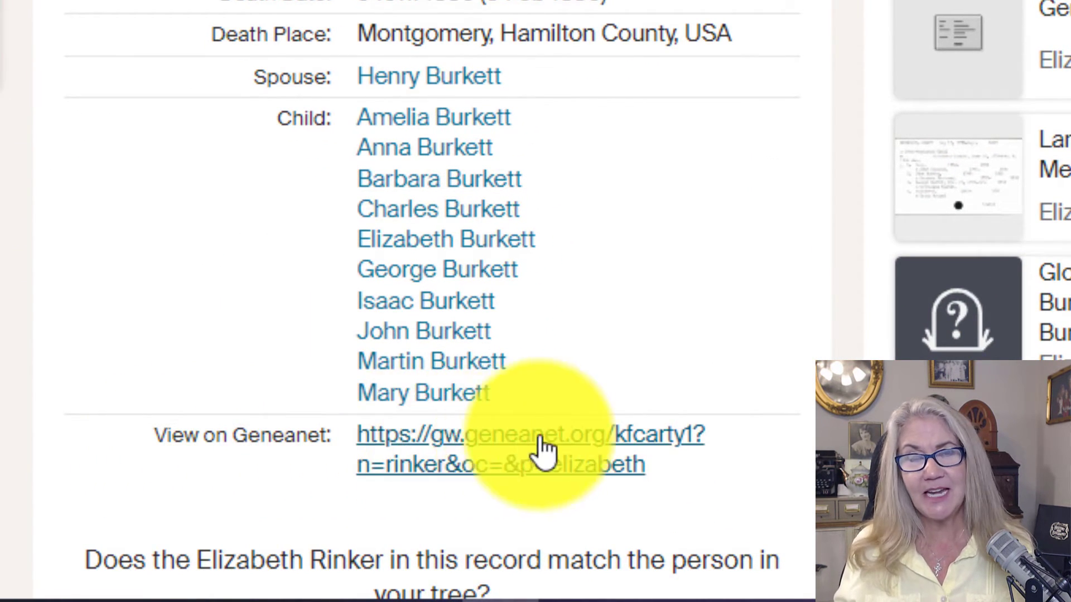
Open the ancestor's original Geneanet profile from the Ancestry record and show it as a family tree
click(633, 445)
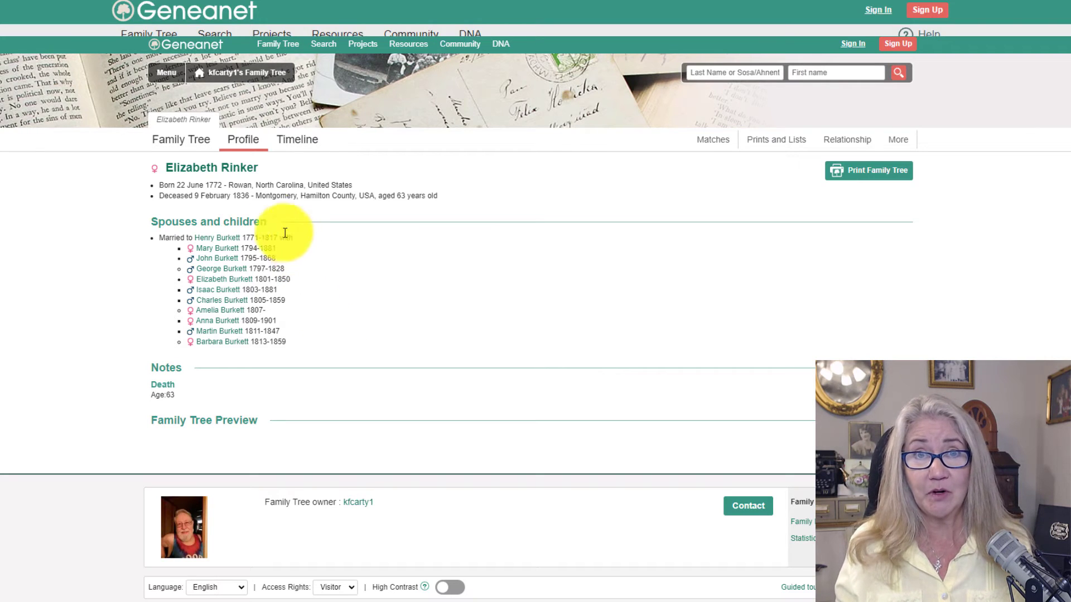
click(183, 143)
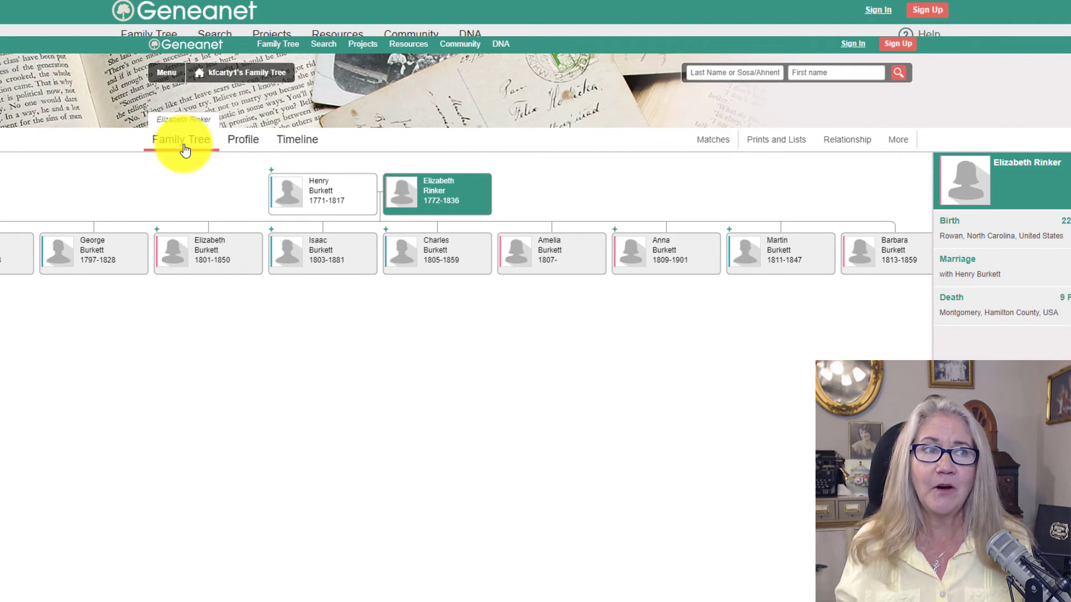
Show the ancestor's Geneanet profile and mark the Geneanet Community Trees Index hint on Ancestry as Maybe
click(259, 150)
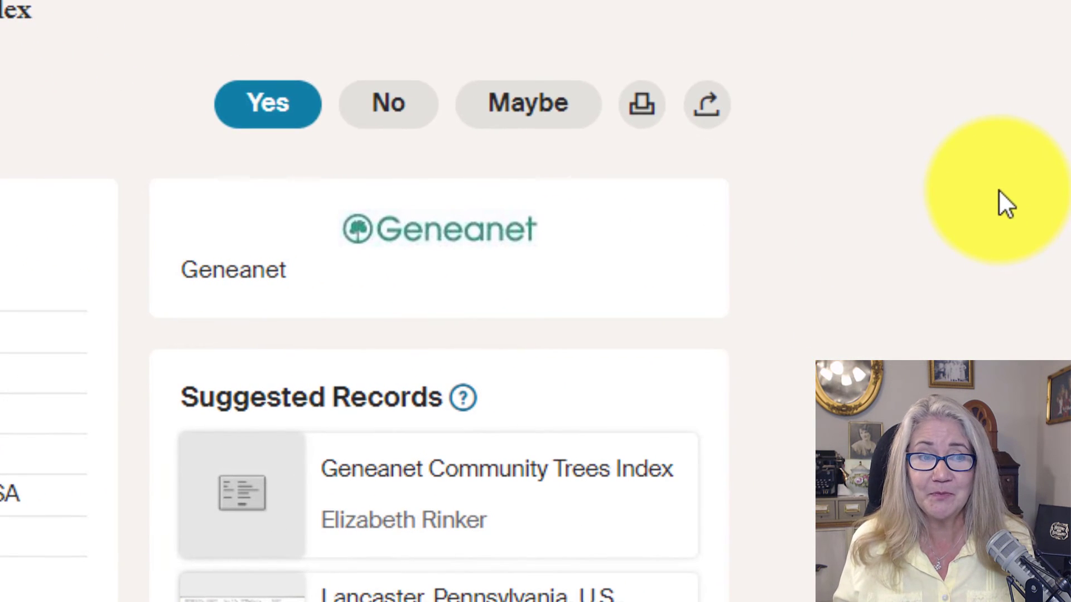
click(531, 112)
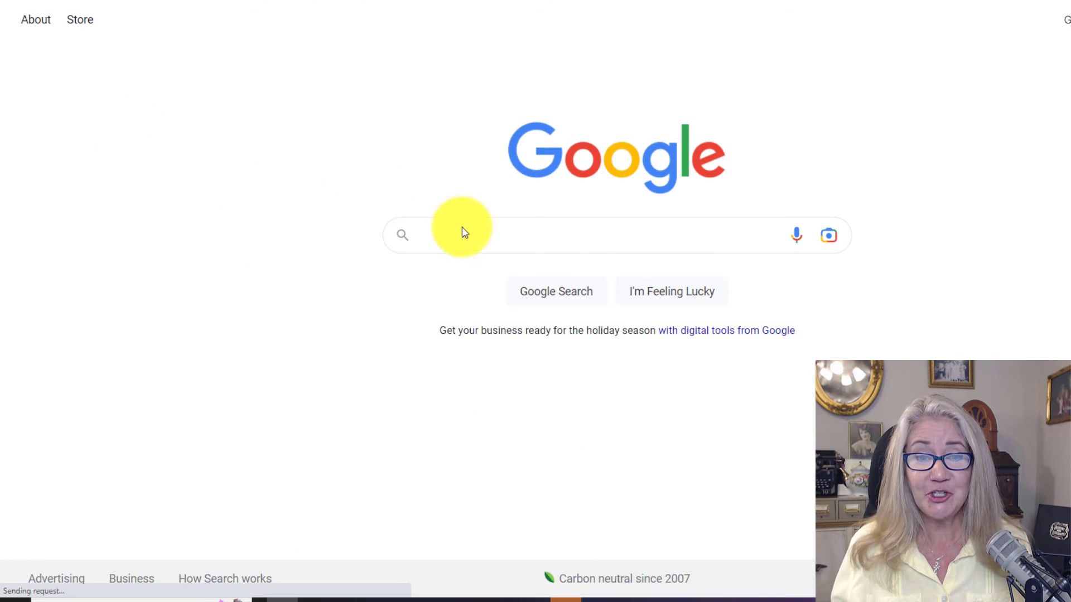
Search Google for geneanet
click(488, 238)
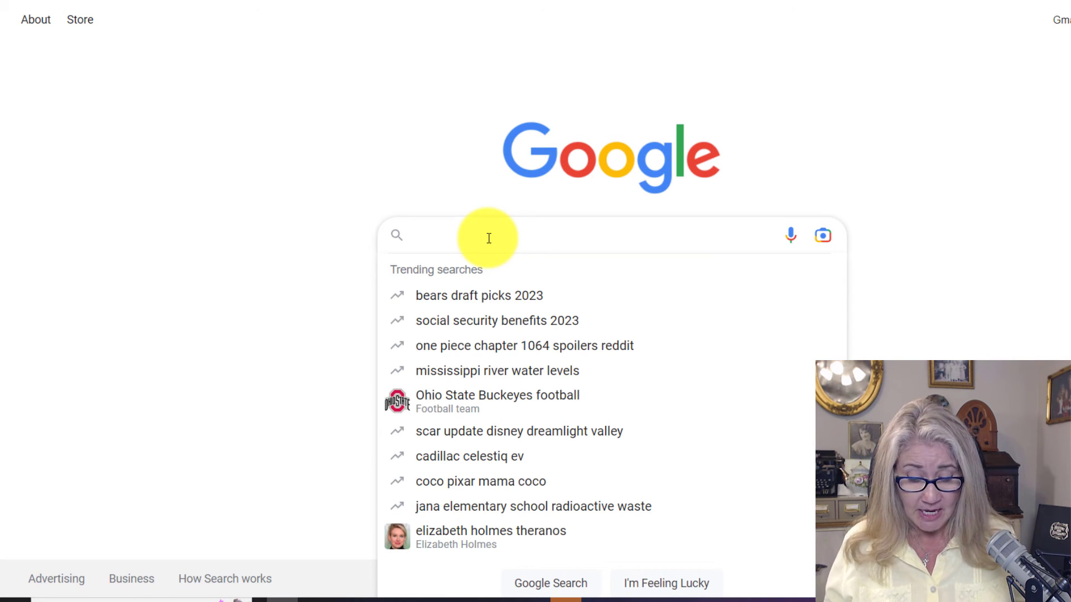
text(geneanet)
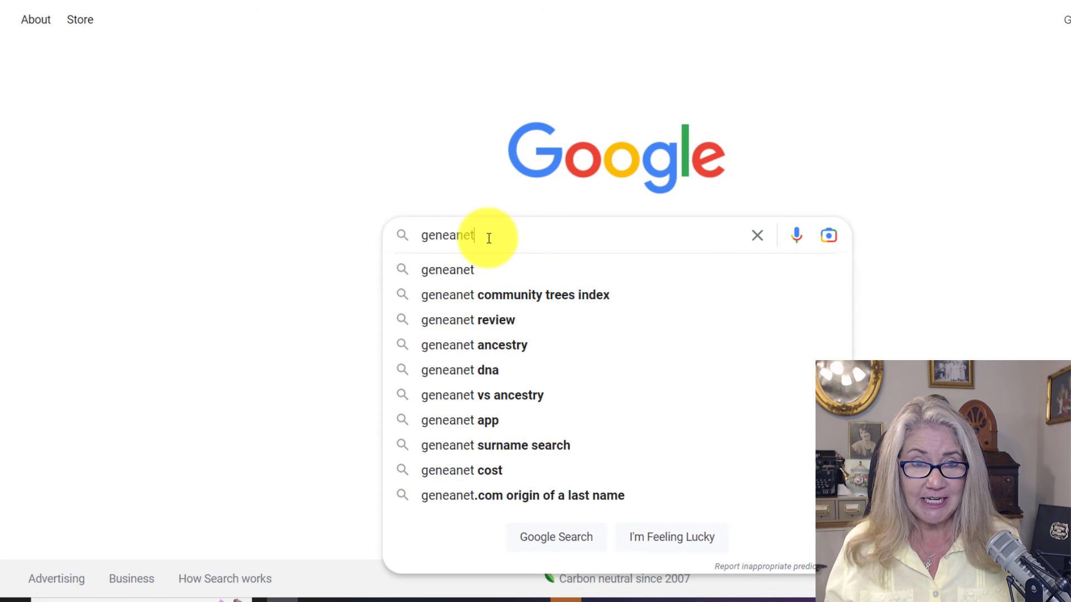
key(Return)
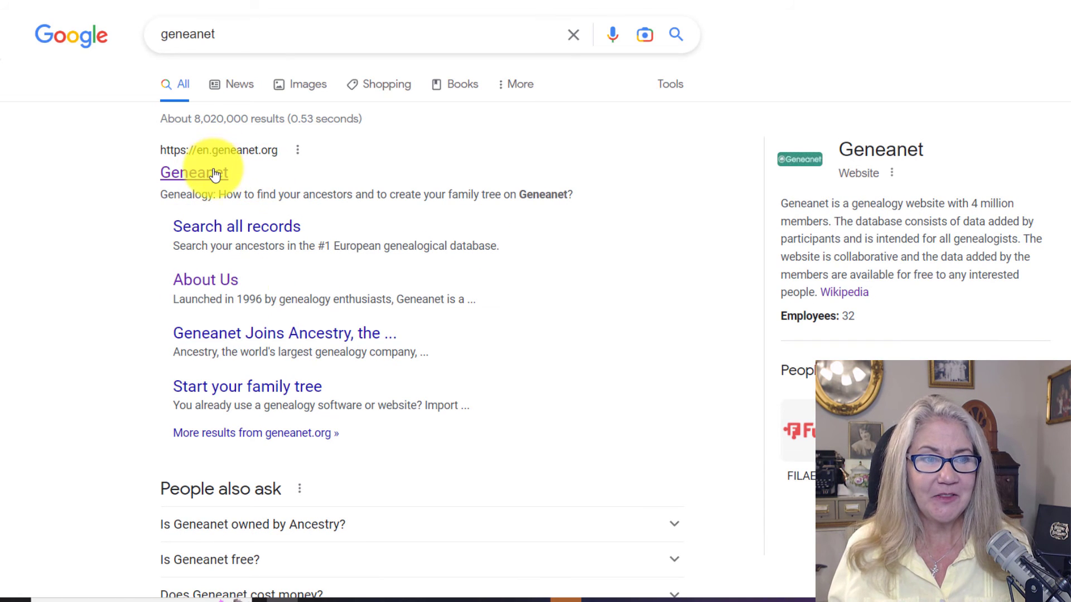
Open the Wikipedia article on Geneanet from the search results and read about the company's background and history
scroll(217, 179, down, 7)
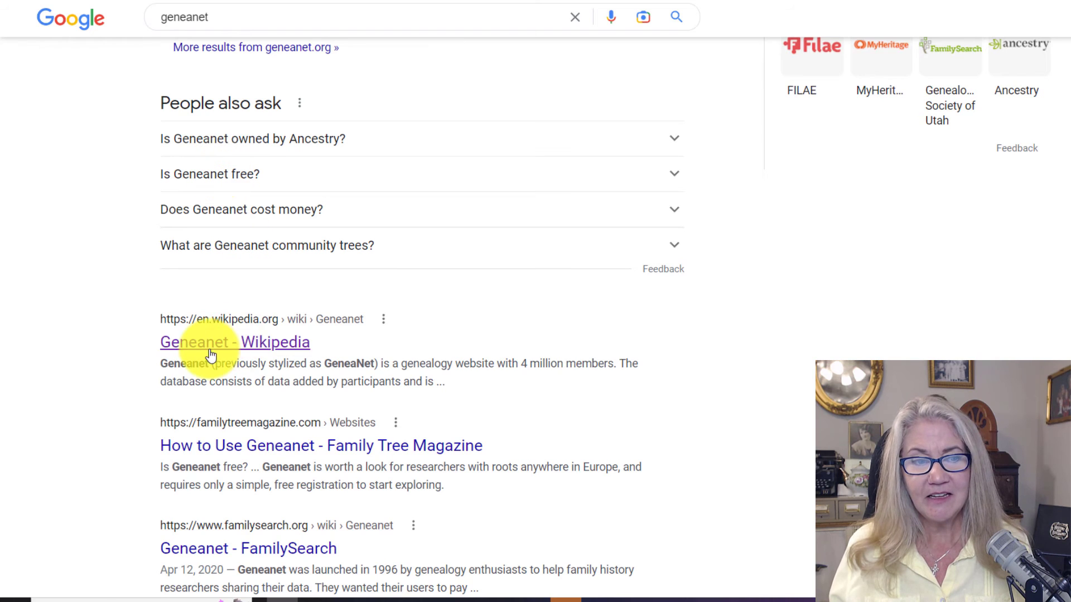
click(298, 349)
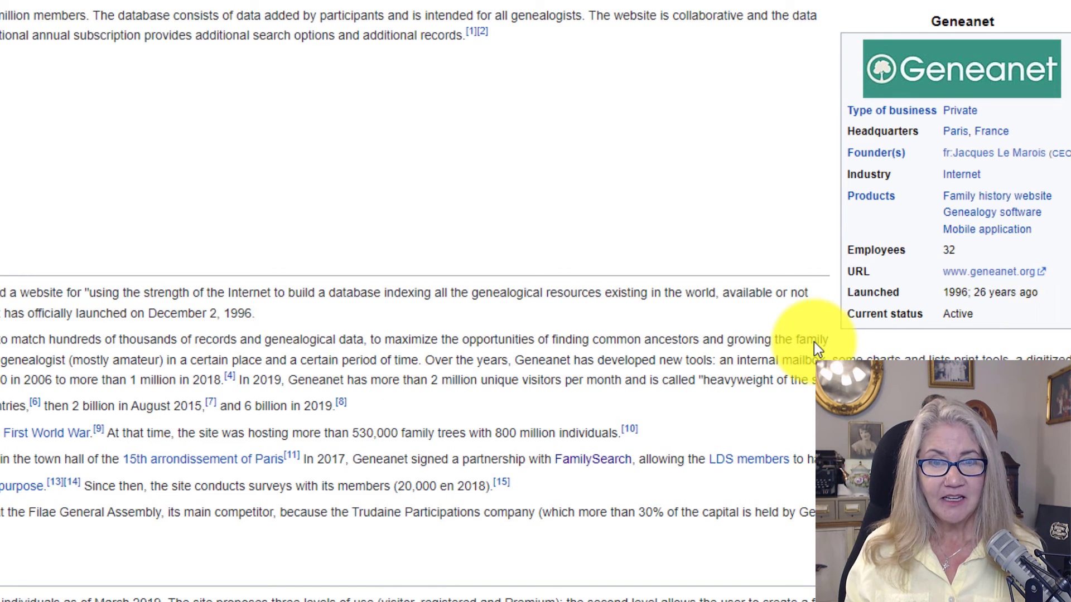
scroll(815, 342, down, 5)
scroll(391, 519, up, 5)
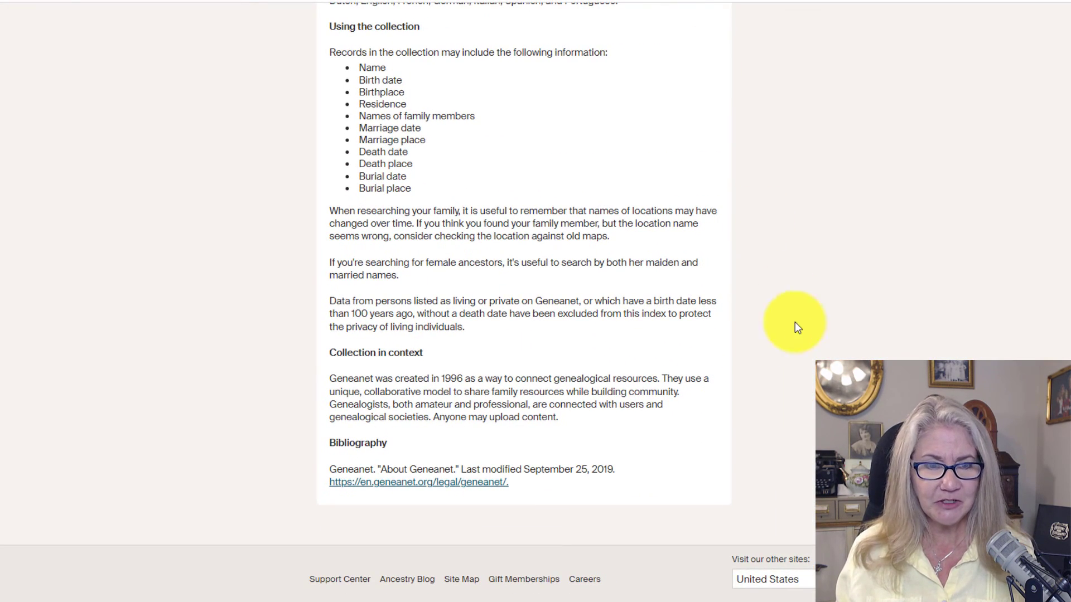
Review the Geneanet Community Trees Index collection page on Ancestry, from its bibliography back through the description and source information
scroll(810, 362, up, 10)
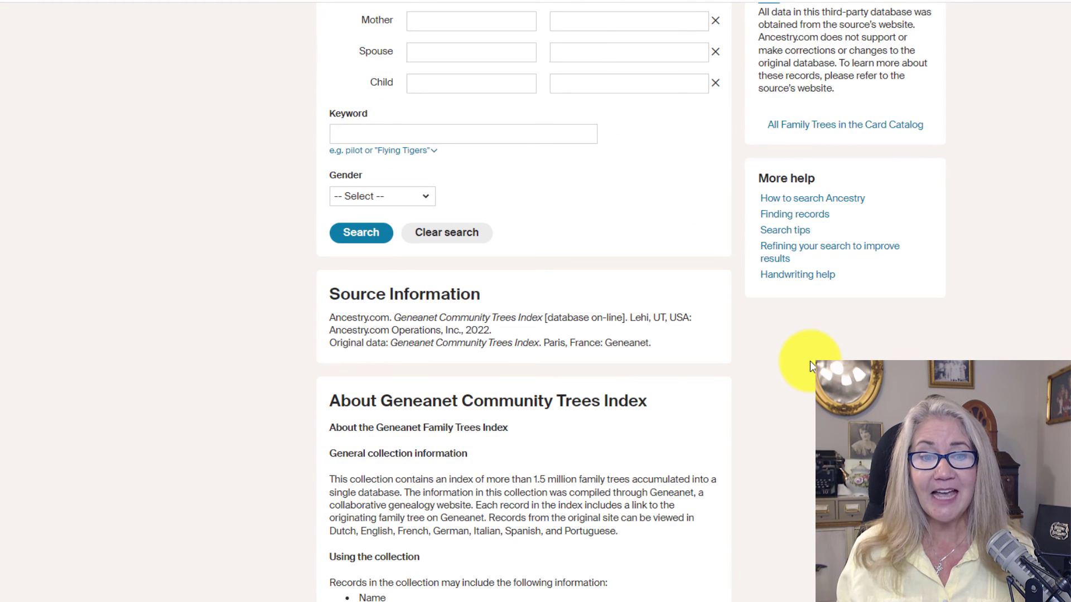
scroll(810, 391, up, 8)
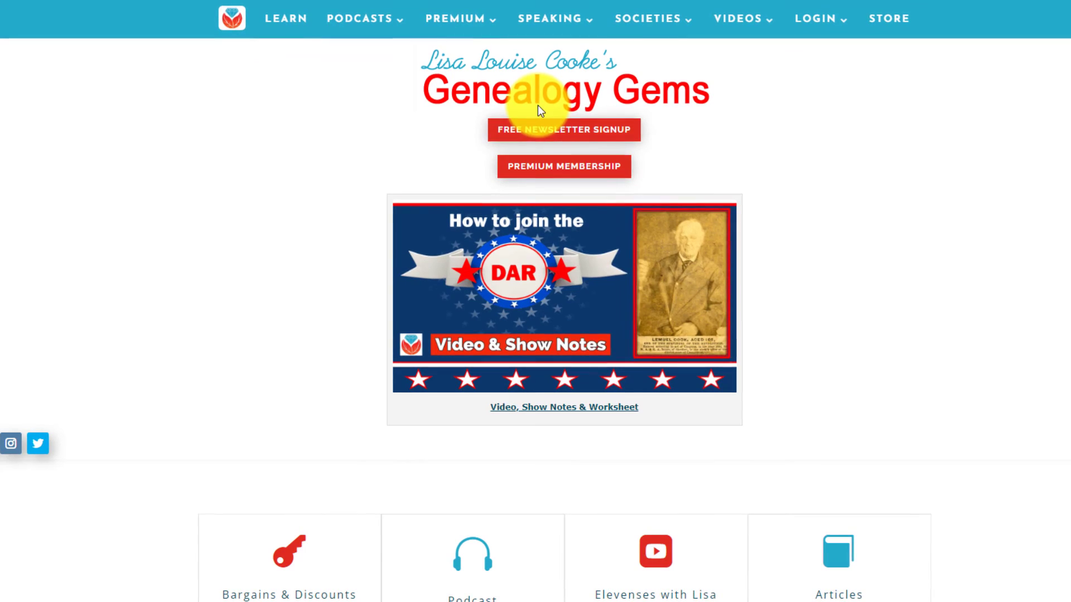
Open the How to join the DAR article on the Genealogy Gems website and find its Show Notes section
click(592, 359)
scroll(593, 358, down, 1)
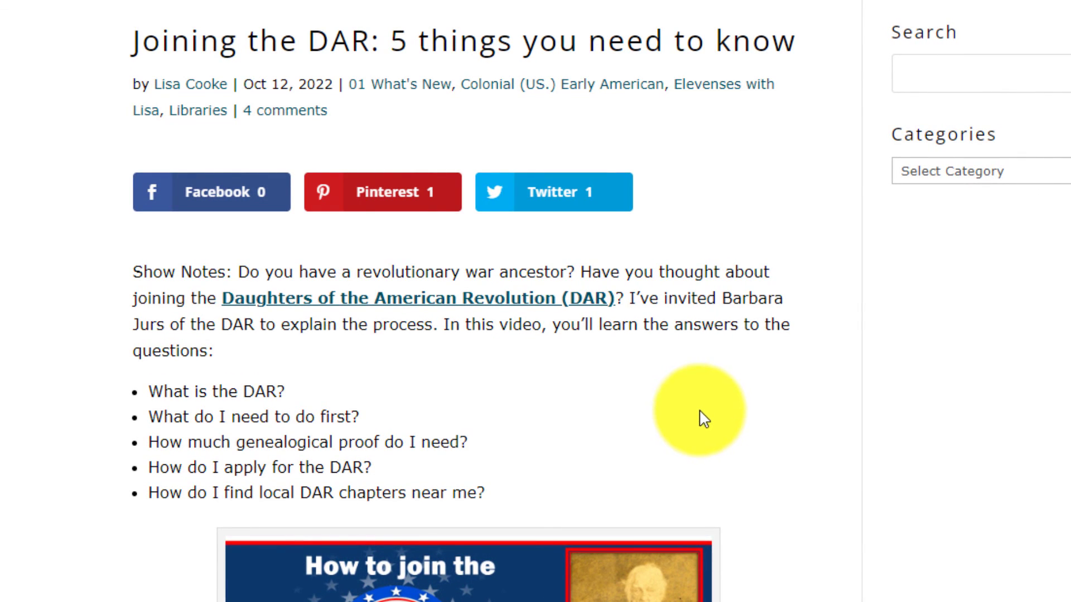
scroll(708, 416, down, 10)
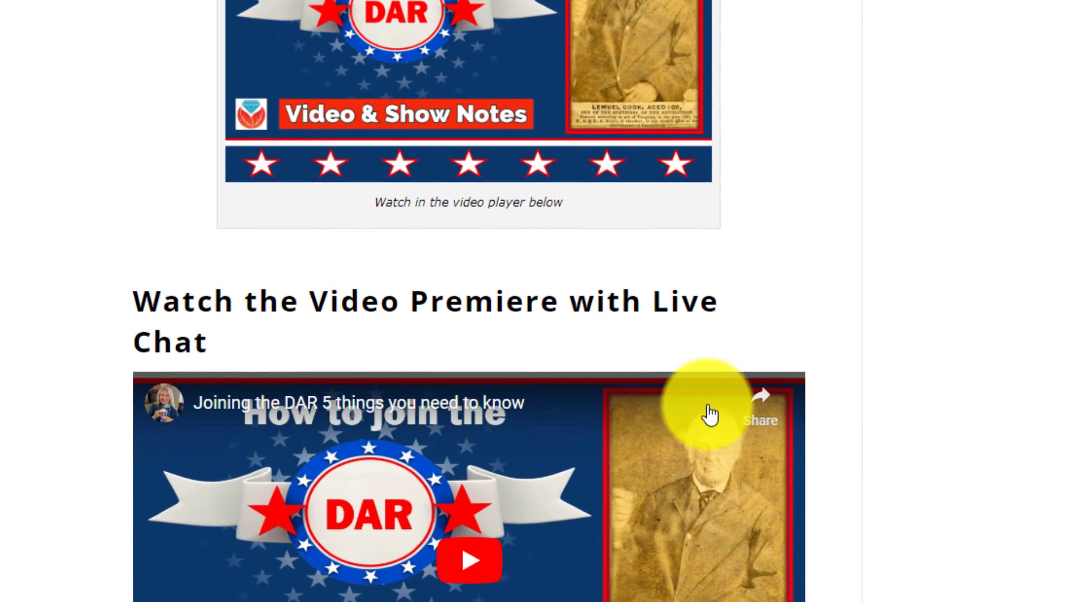
scroll(708, 415, down, 10)
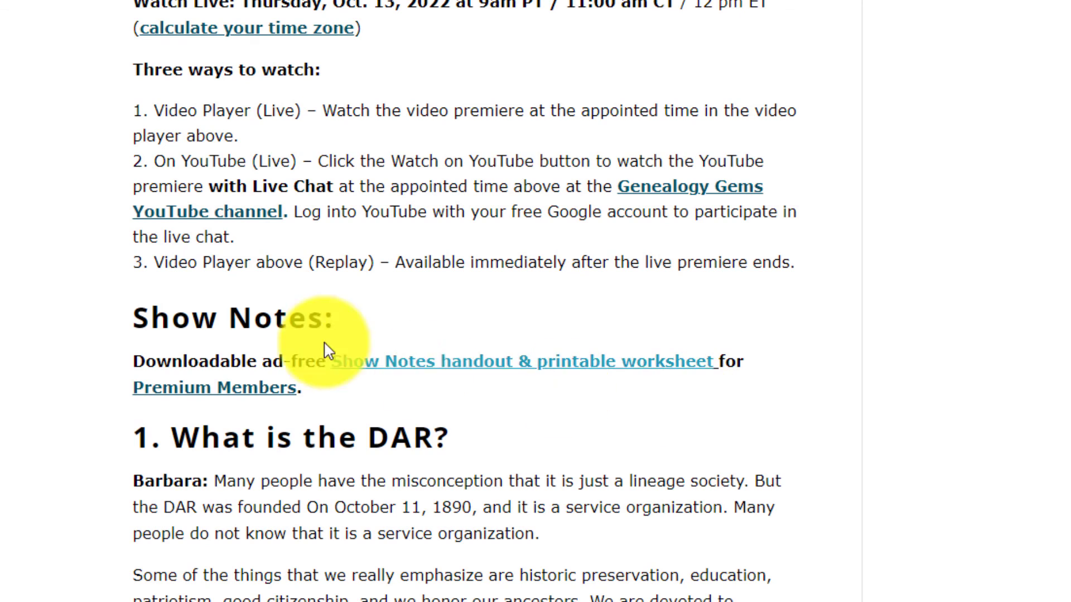
Open the article's Show Notes handout and printable worksheet, read through it and return to the article
click(337, 361)
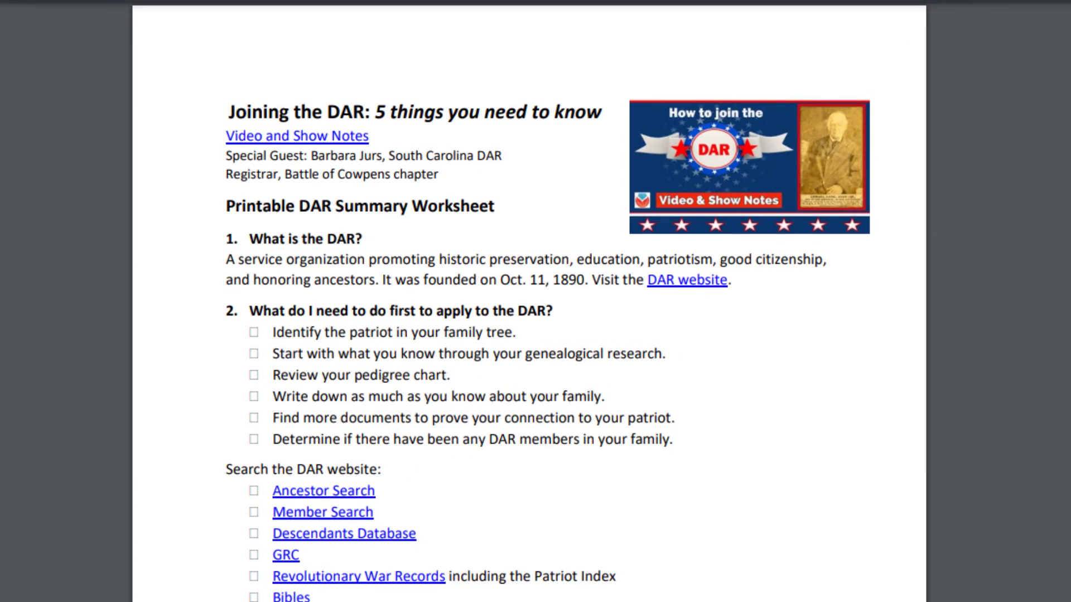
scroll(530, 301, down, 6)
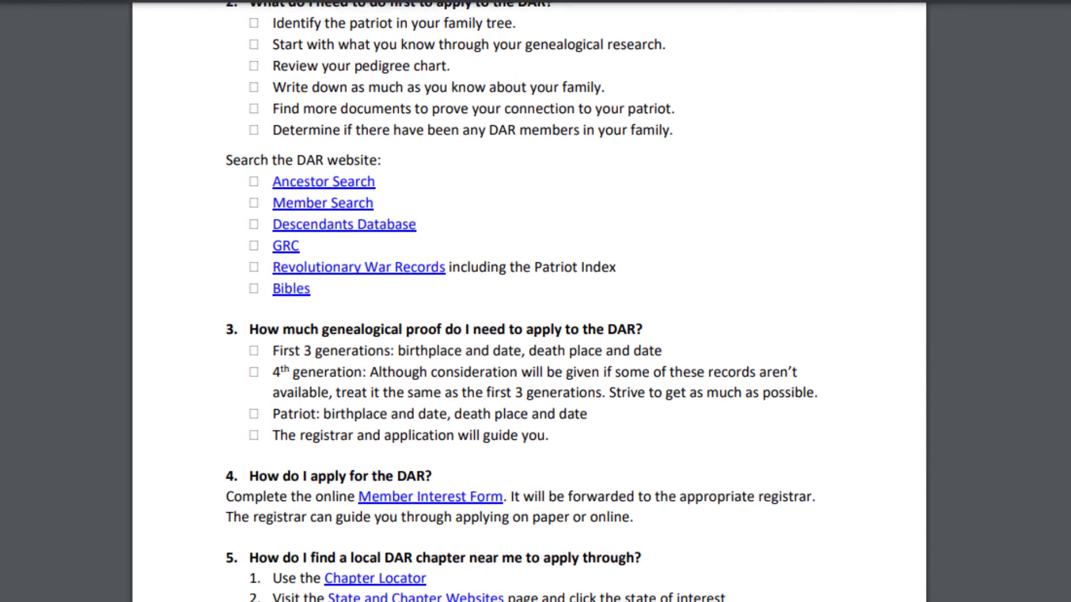
scroll(529, 301, down, 10)
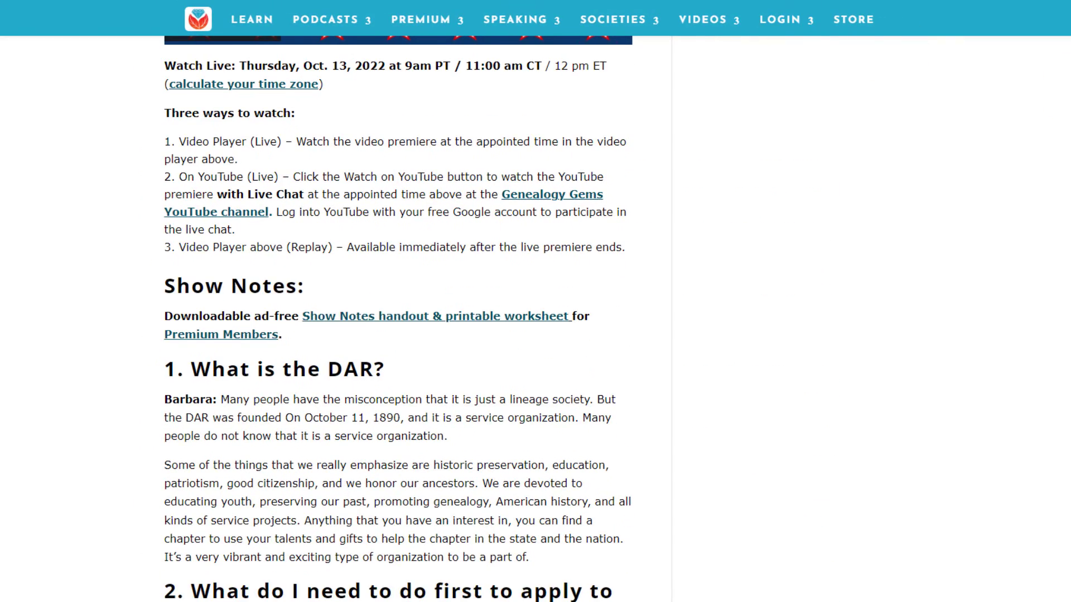
scroll(535, 318, up, 10)
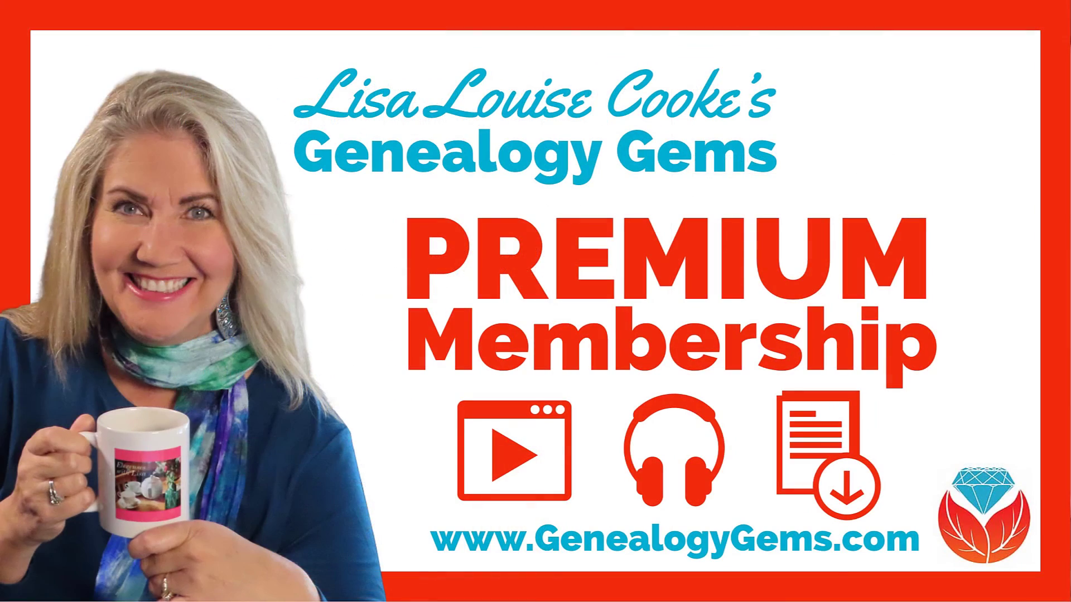